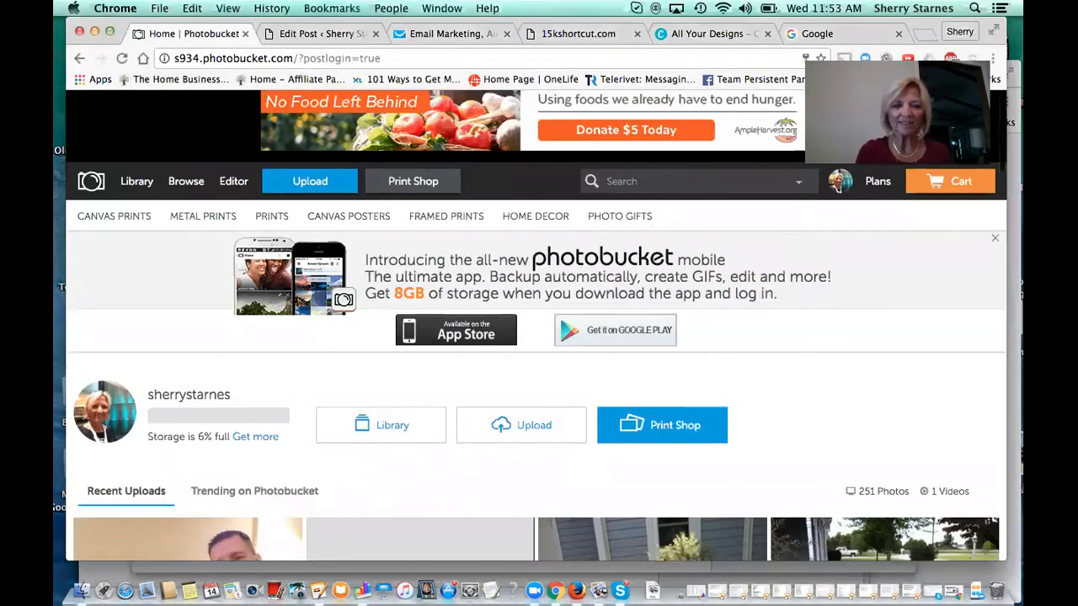
pyautogui.scroll(-2, 816, 357)
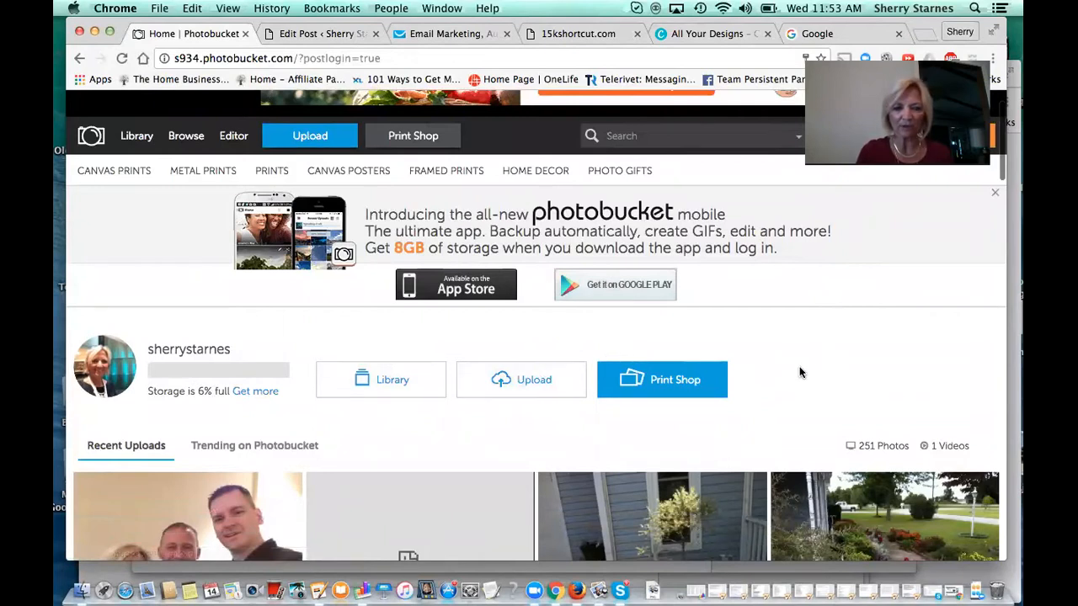
pyautogui.scroll(-2, 801, 373)
pyautogui.scroll(-3, 801, 373)
pyautogui.scroll(-5, 800, 374)
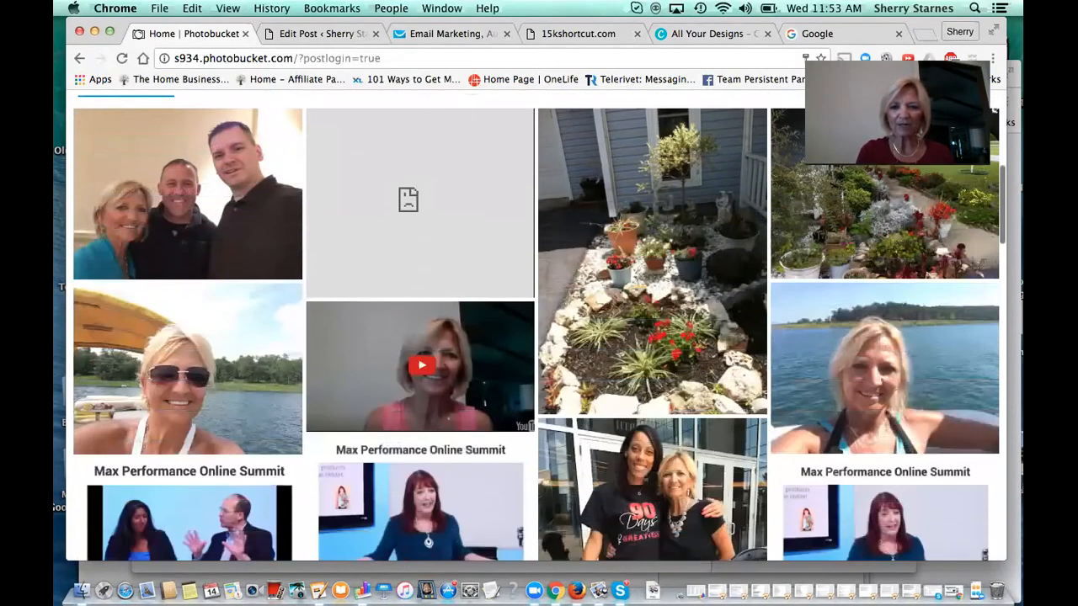
pyautogui.scroll(-3, 800, 373)
pyautogui.scroll(-2, 800, 373)
pyautogui.scroll(-2, 758, 363)
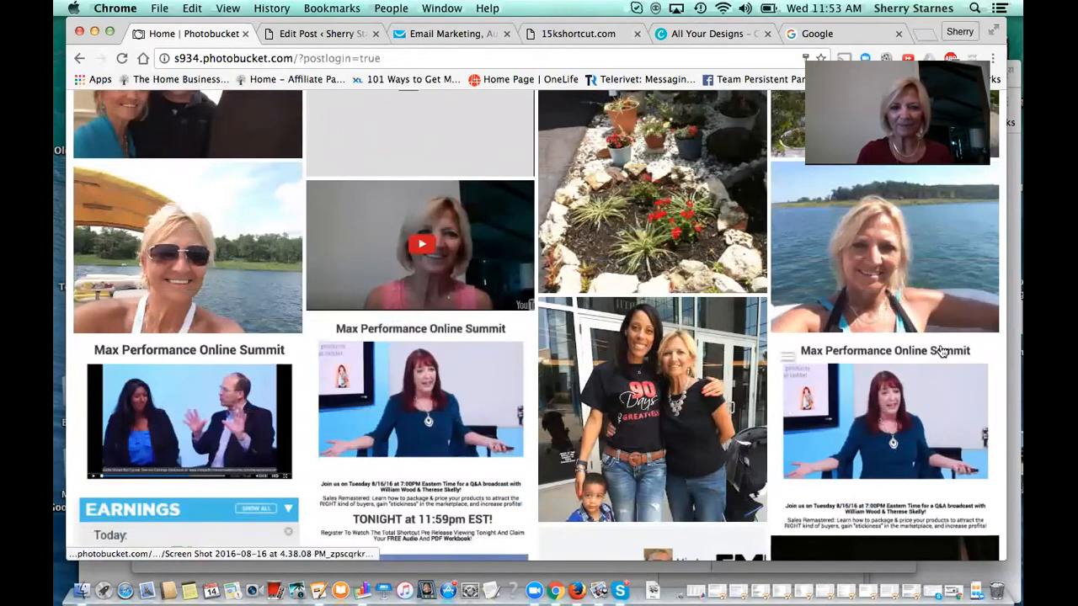
pyautogui.scroll(-3, 942, 352)
pyautogui.scroll(-3, 941, 352)
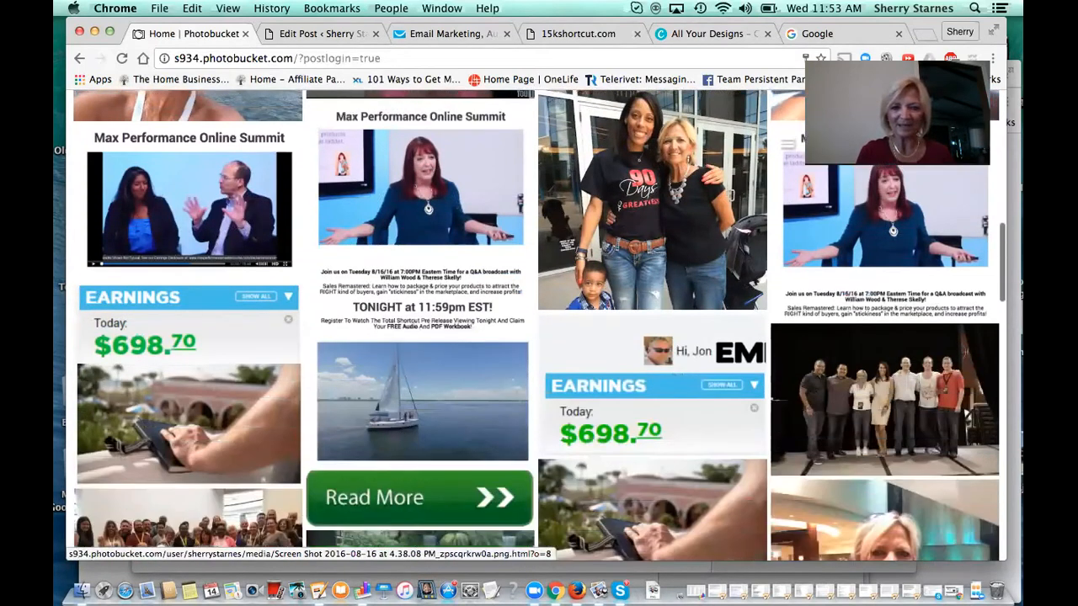
pyautogui.scroll(-3, 942, 352)
pyautogui.scroll(-1, 171, 428)
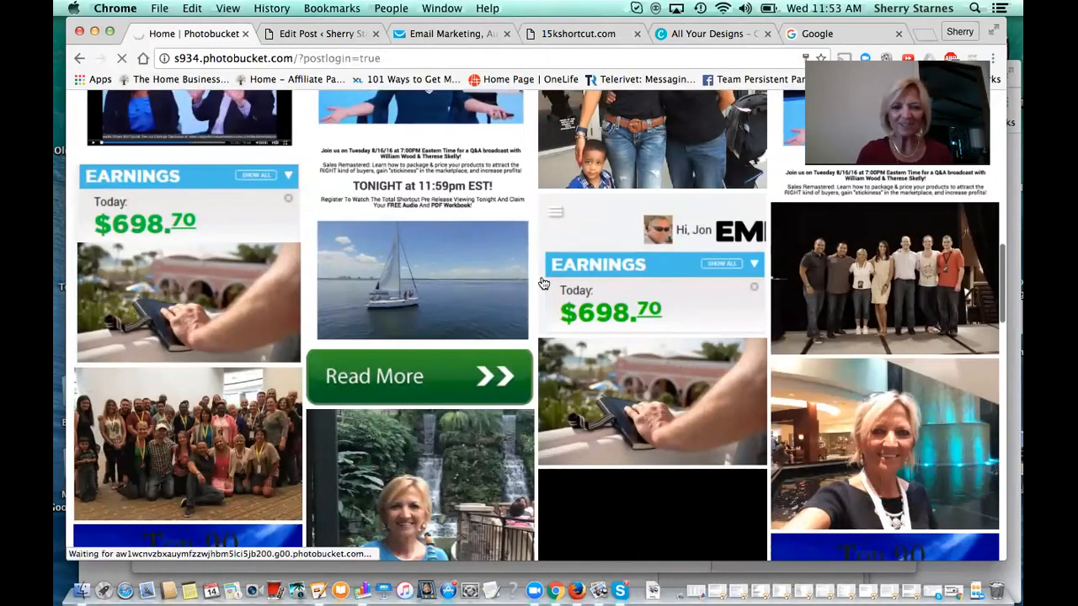
pyautogui.scroll(2, 543, 283)
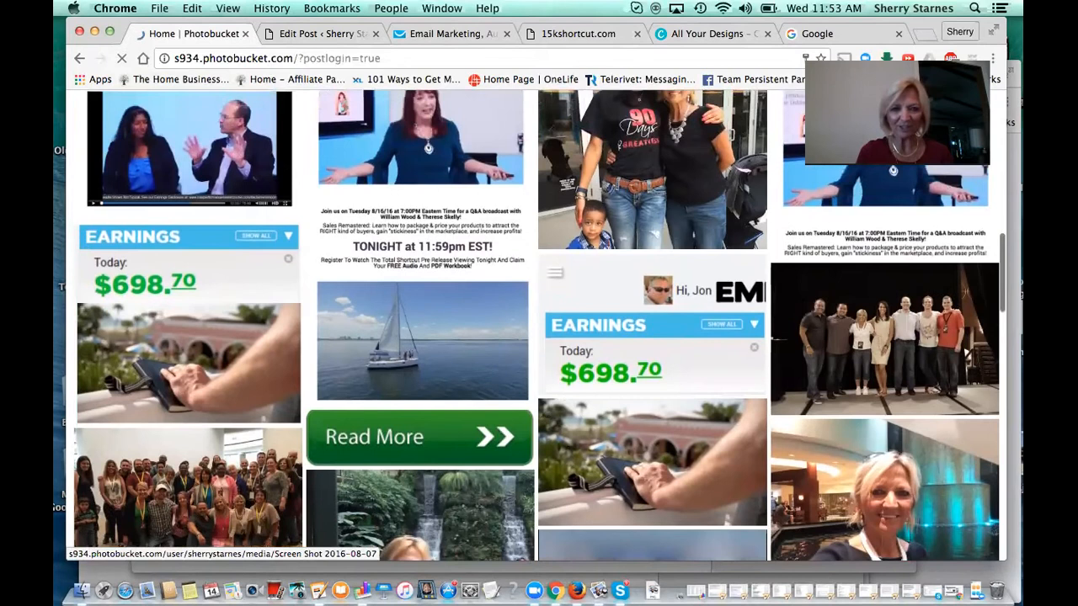
pyautogui.scroll(2, 544, 283)
pyautogui.scroll(2, 556, 333)
pyautogui.scroll(2, 556, 333)
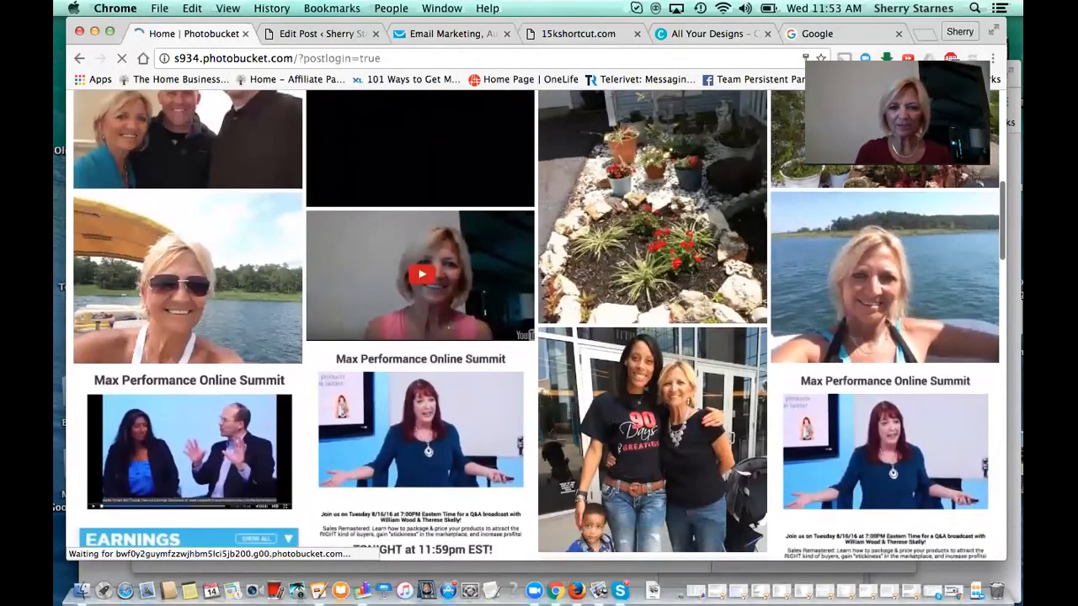
pyautogui.scroll(-3, 539, 328)
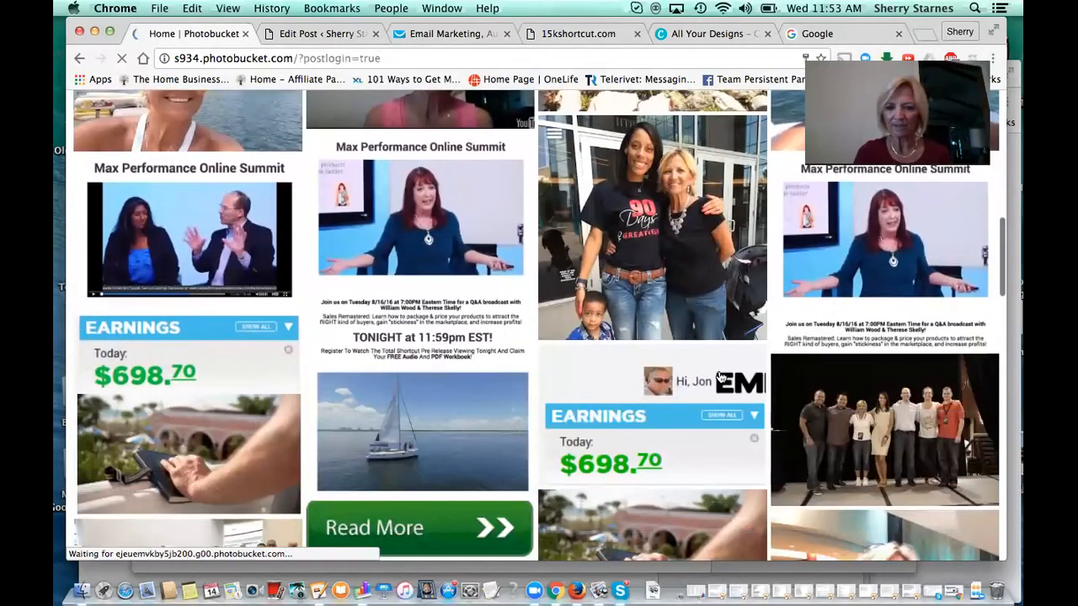
pyautogui.scroll(-3, 719, 377)
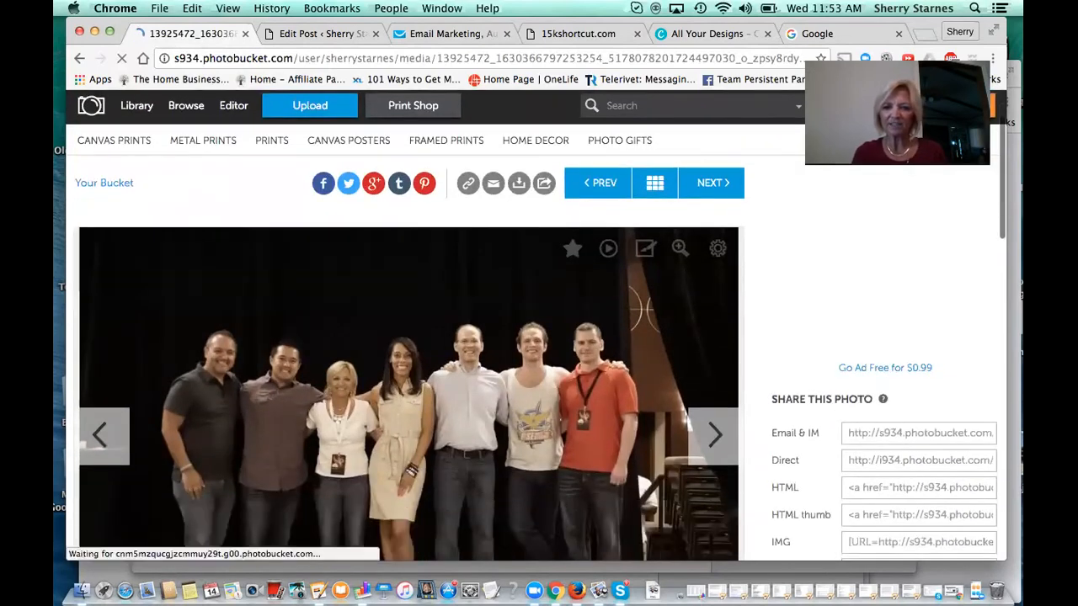
pyautogui.scroll(-3, 409, 337)
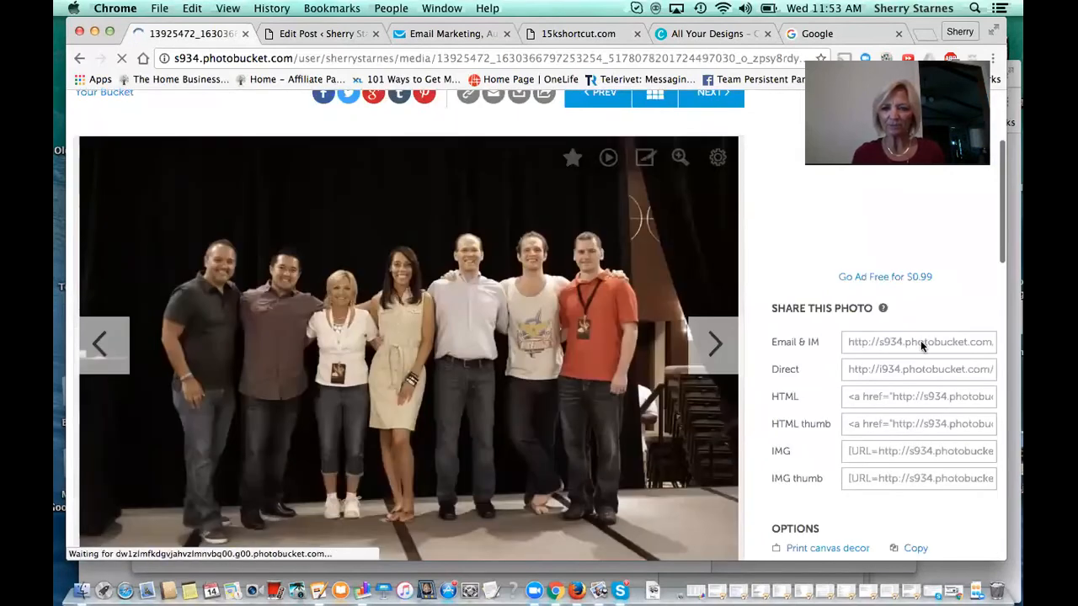
pyautogui.scroll(-3, 969, 491)
pyautogui.scroll(-1, 968, 491)
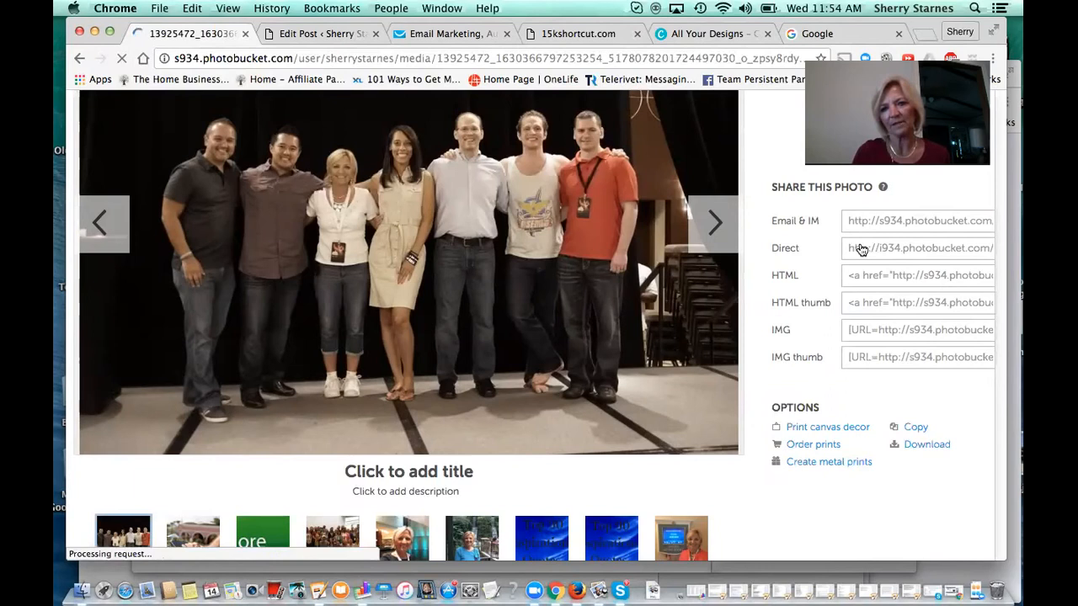
# Step: Copy the group photo's direct image link from Photobucket's Share This Photo section
pyautogui.click(860, 250)
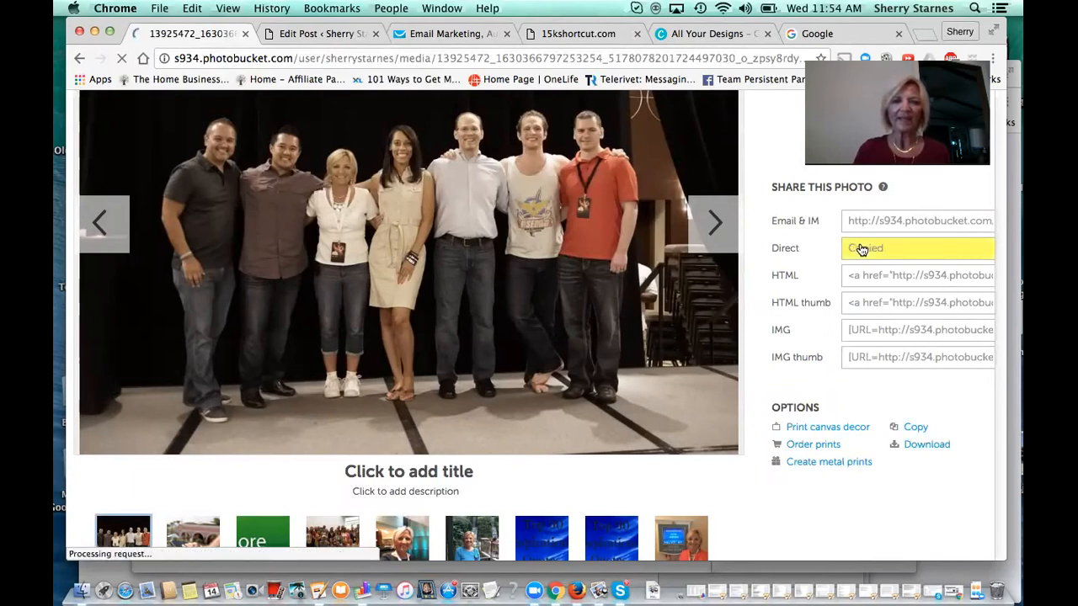
# Step: Start a new newsletter from a blank template in the previous-version classic editor
pyautogui.click(444, 35)
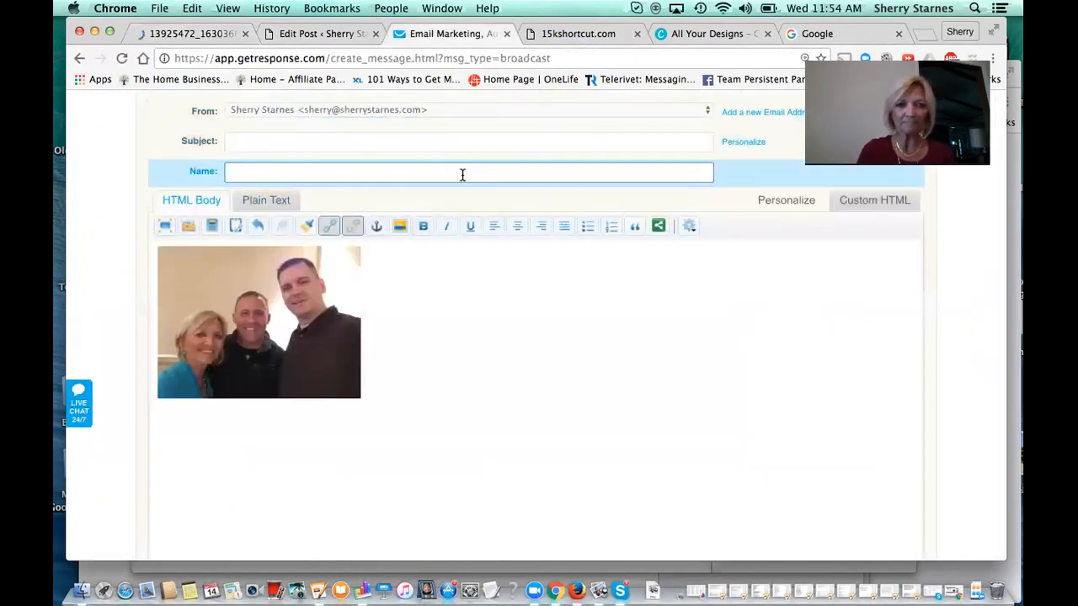
pyautogui.click(78, 59)
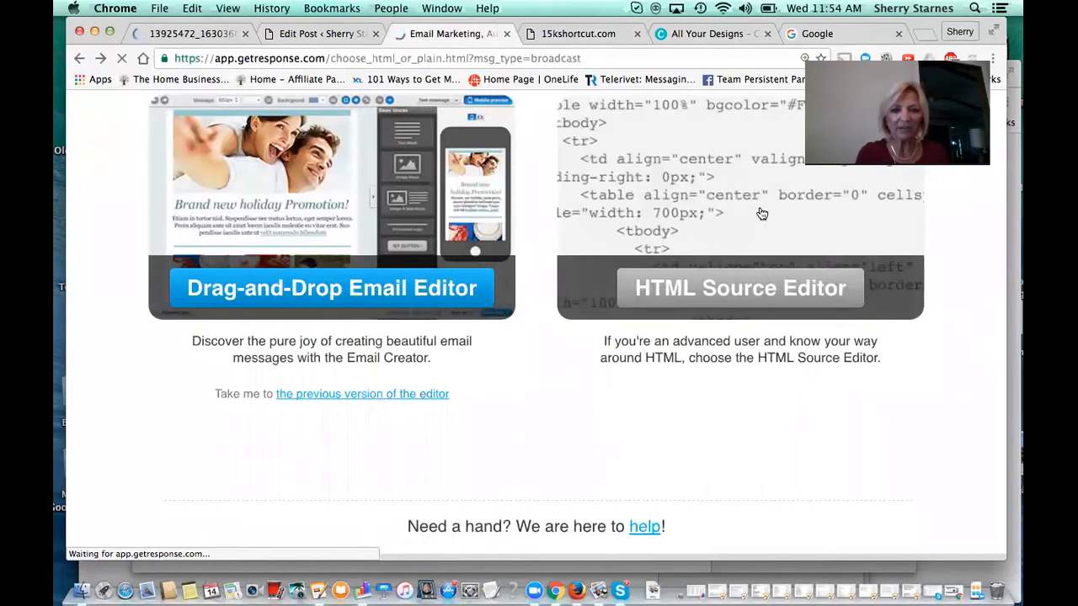
pyautogui.click(316, 395)
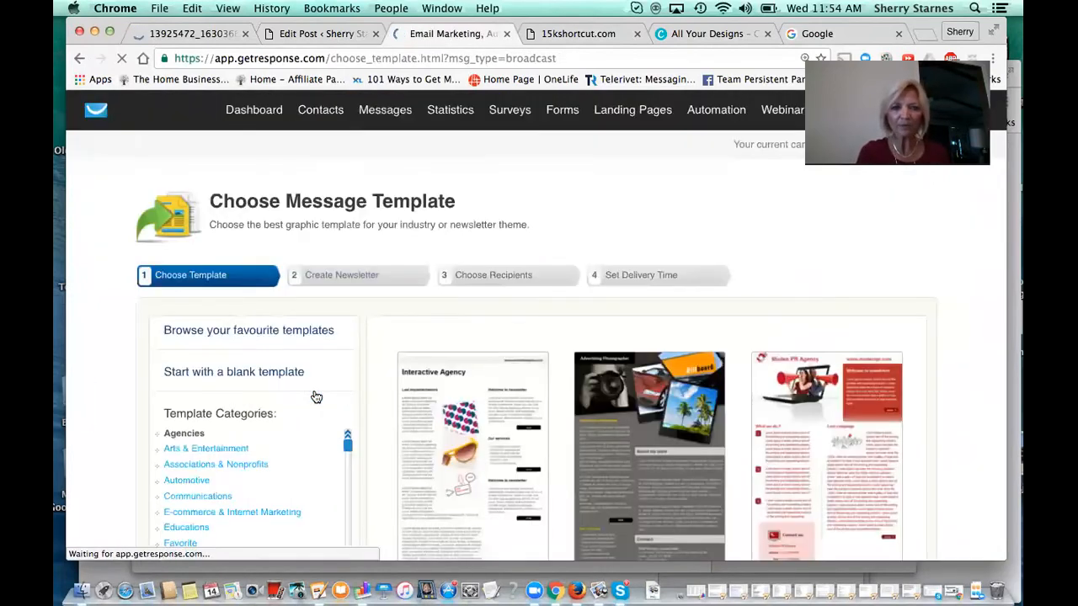
pyautogui.click(280, 373)
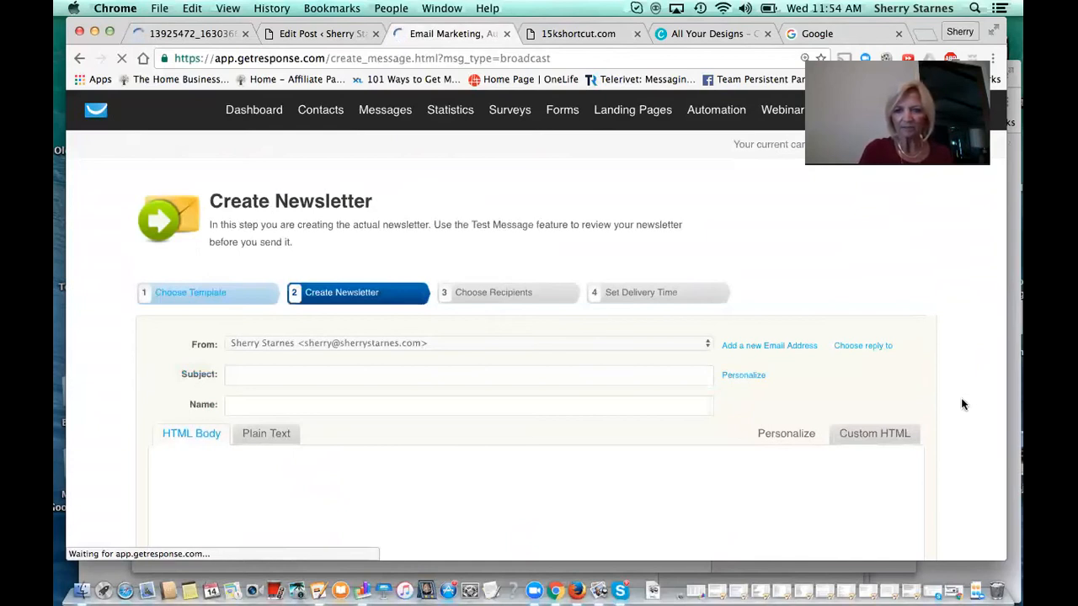
pyautogui.scroll(-3, 961, 397)
pyautogui.scroll(-3, 961, 397)
# Step: Enter 'Hi' as the subject and as the opening line of the body
pyautogui.click(589, 252)
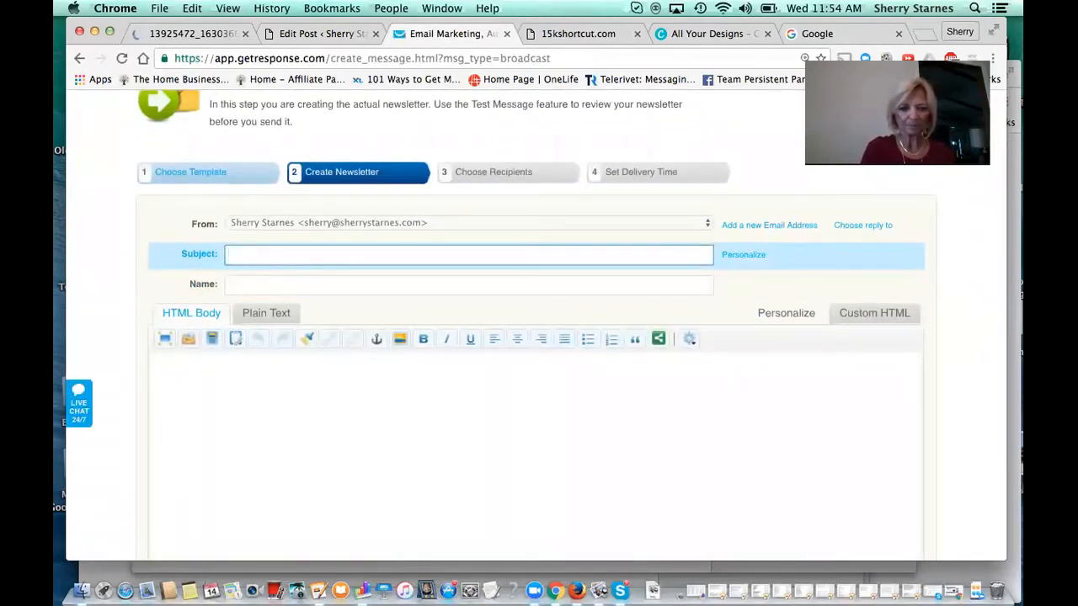
pyautogui.write('Hi')
pyautogui.click(191, 392)
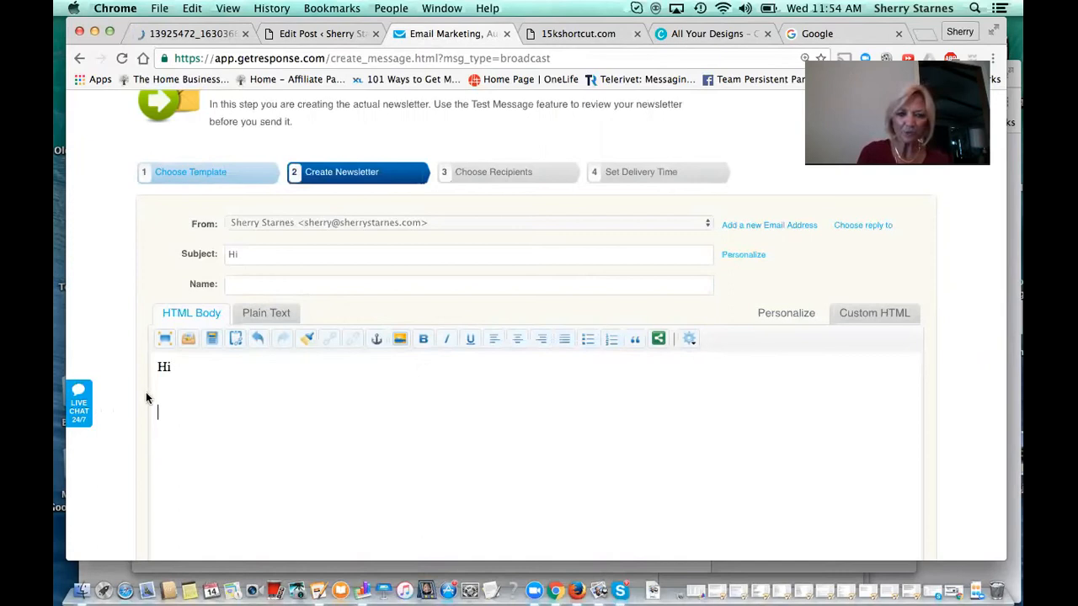
pyautogui.click(400, 340)
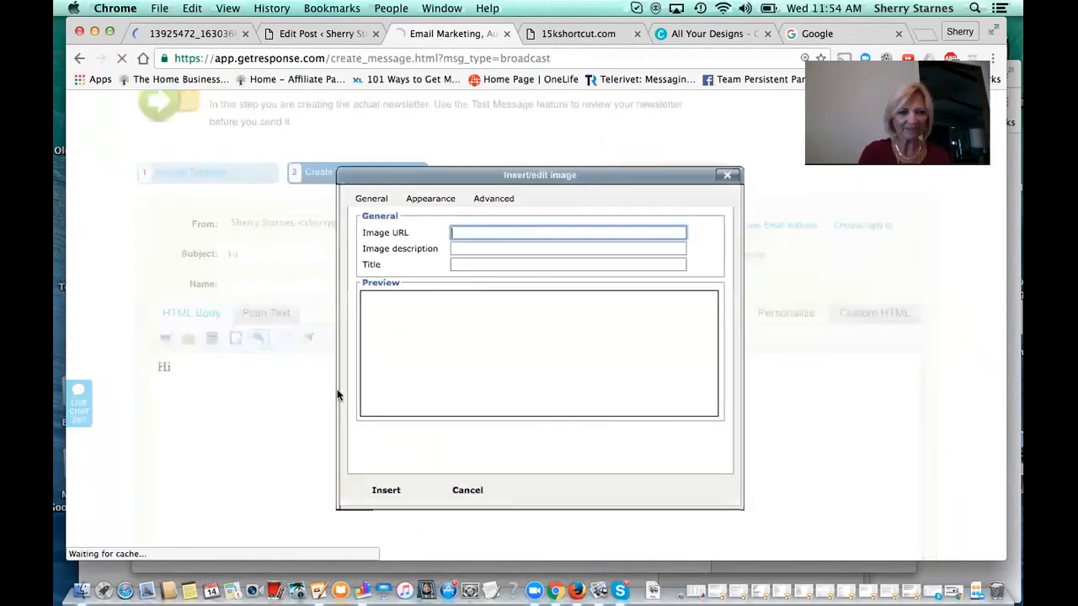
# Step: Paste the Photobucket direct link as the image URL and accept the suggested description
pyautogui.click(453, 233)
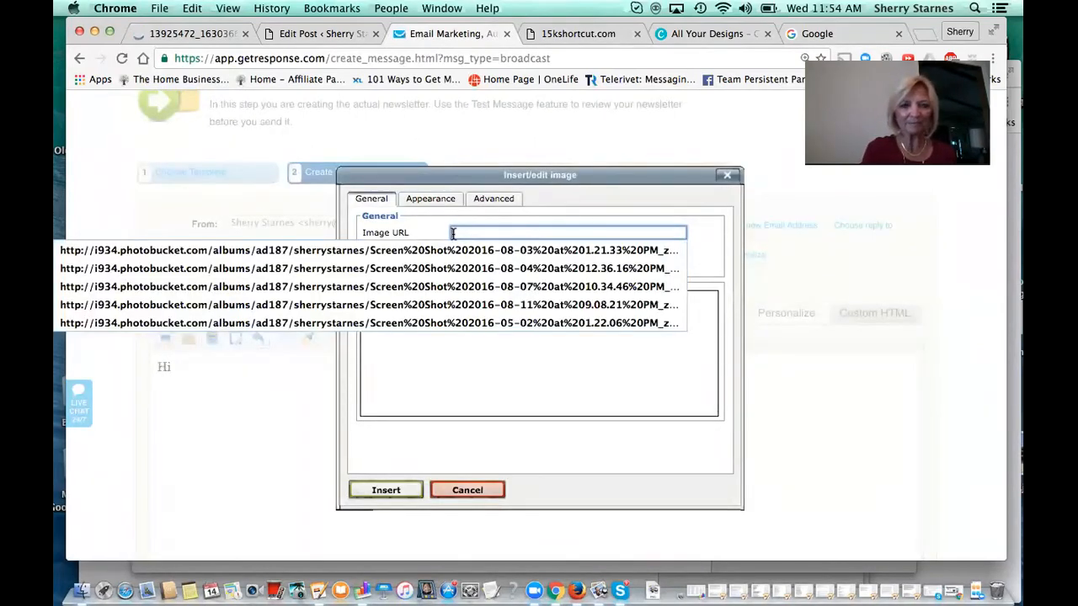
pyautogui.press('super+v')
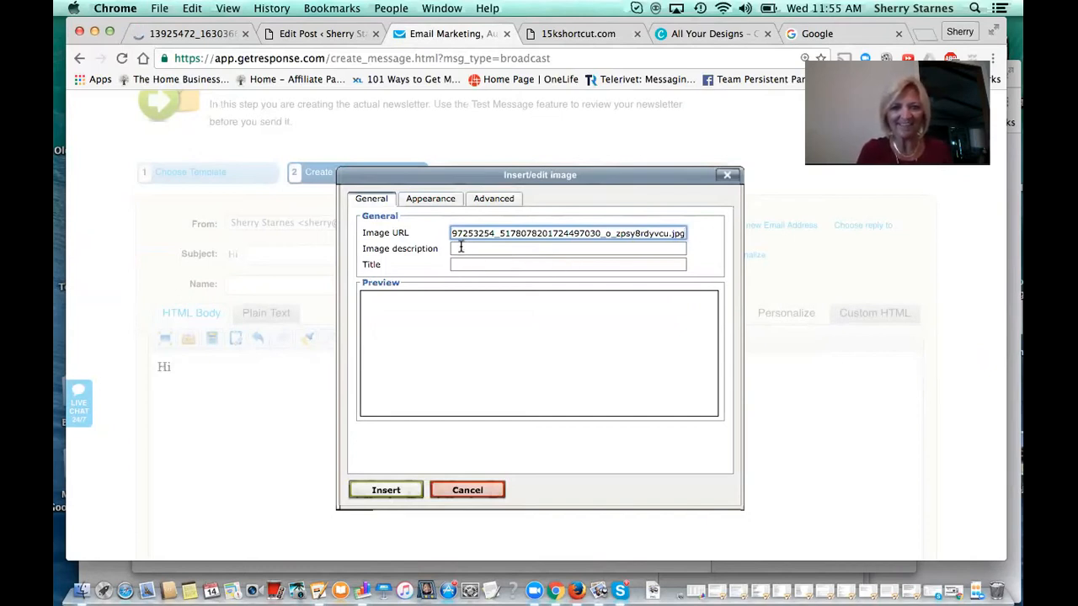
pyautogui.click(461, 248)
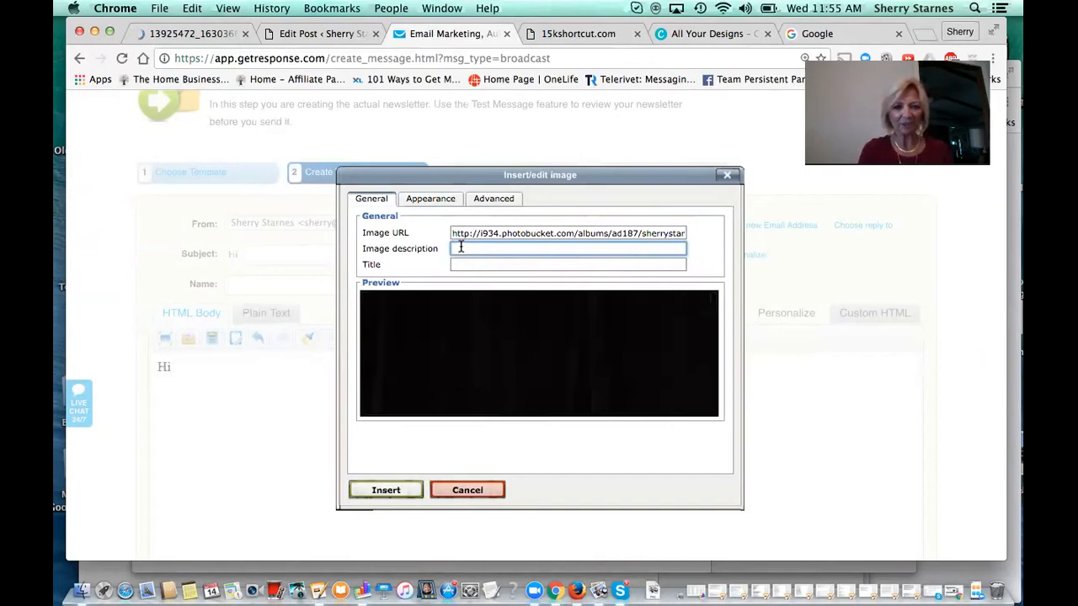
pyautogui.write('Sherry')
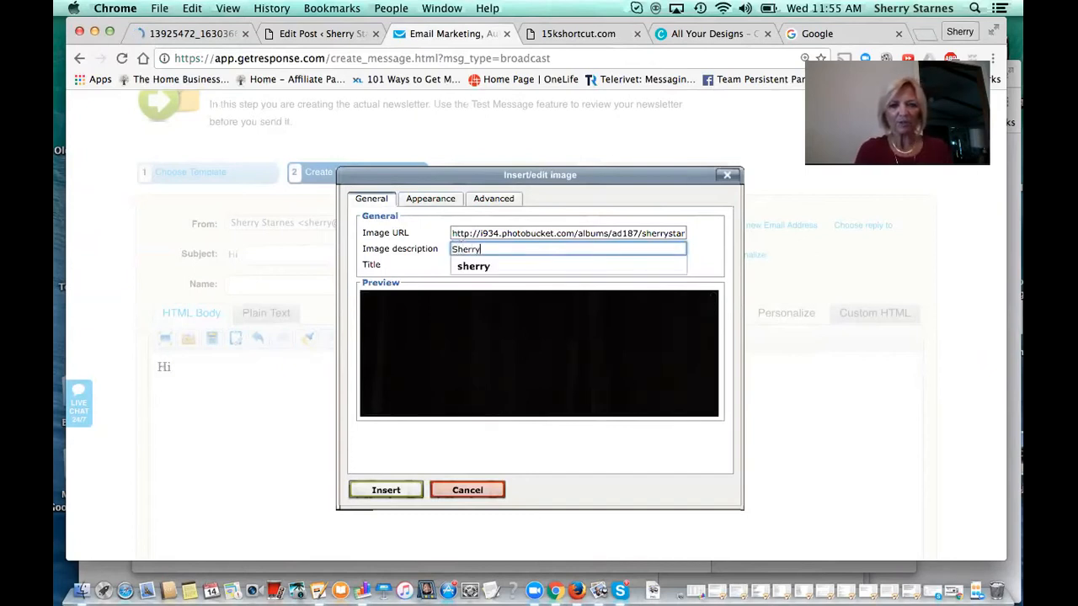
pyautogui.click(471, 266)
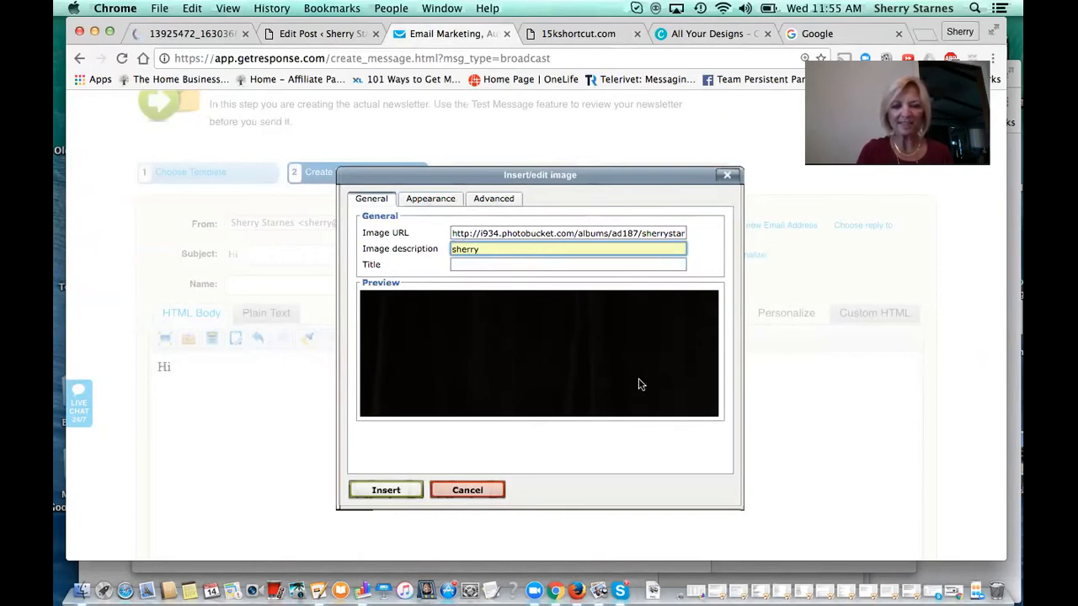
# Step: Resize the image to 224 pixels wide (150 high) and insert it into the newsletter
pyautogui.click(424, 201)
pyautogui.click(461, 256)
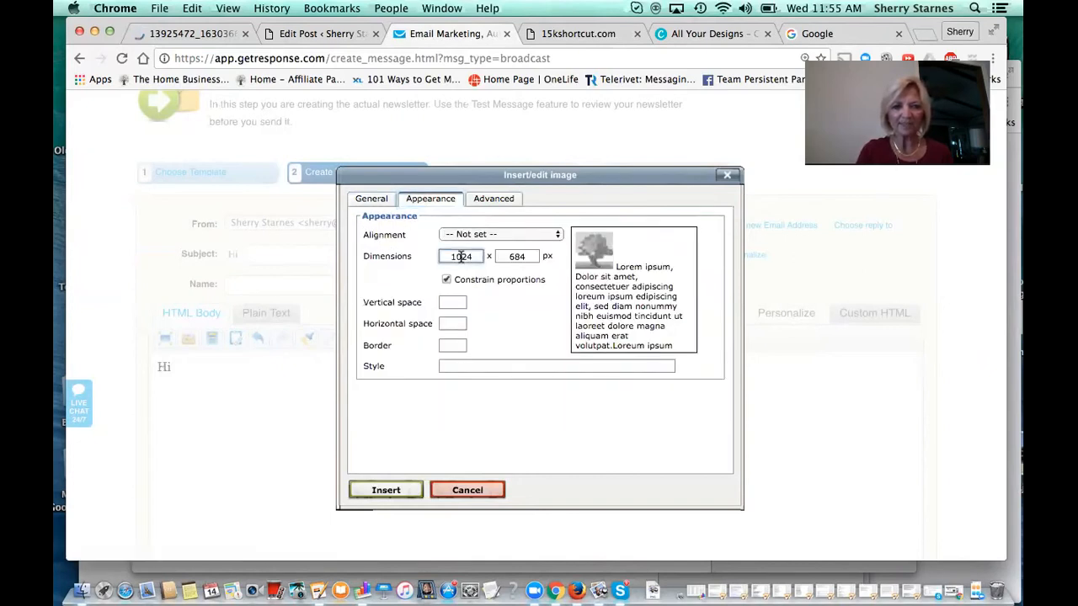
pyautogui.press('BackSpace')
pyautogui.press('BackSpace')
pyautogui.write('2')
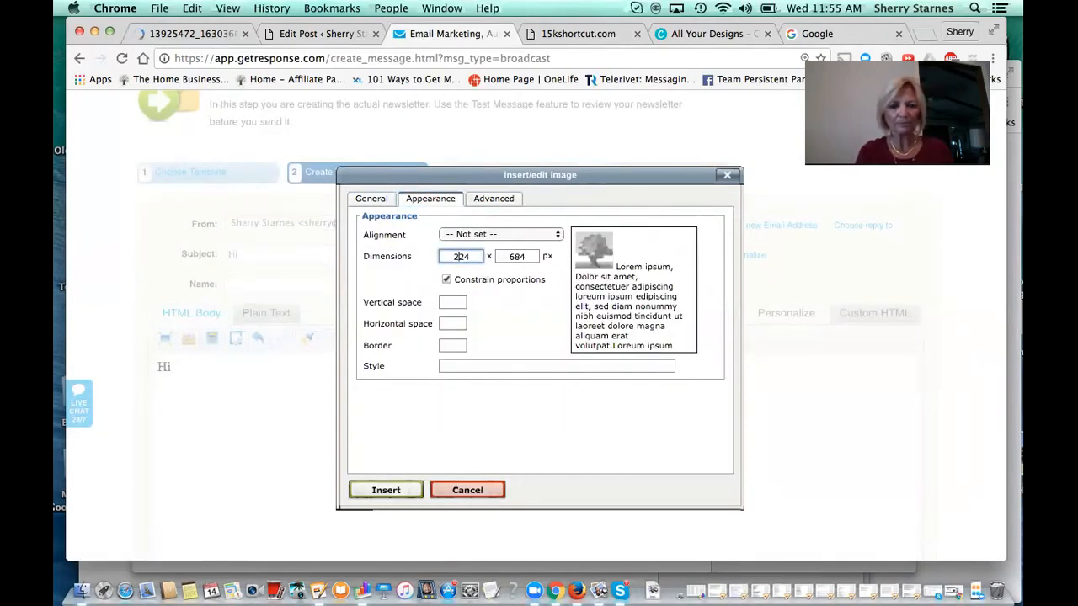
pyautogui.press('Tab')
pyautogui.click(386, 490)
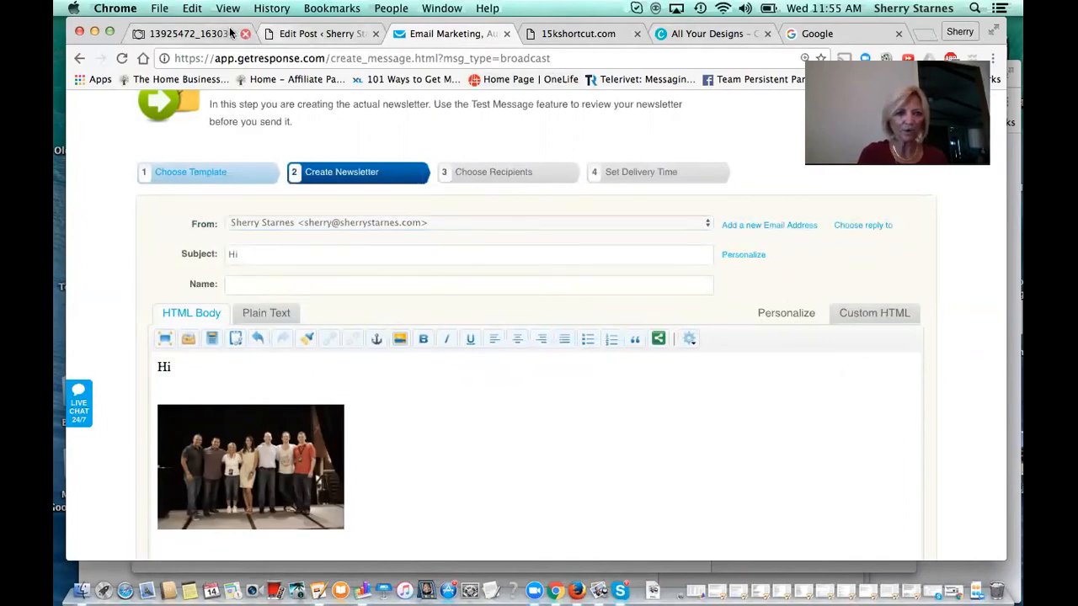
# Step: Glance at the Photobucket photo page, then return to the newsletter draft
pyautogui.click(202, 33)
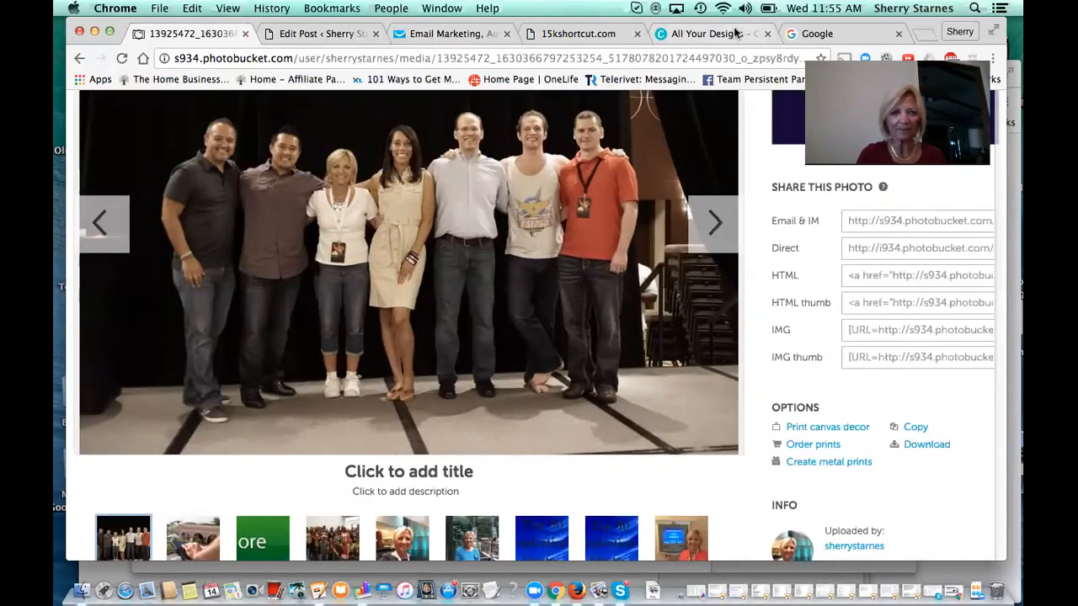
pyautogui.click(431, 31)
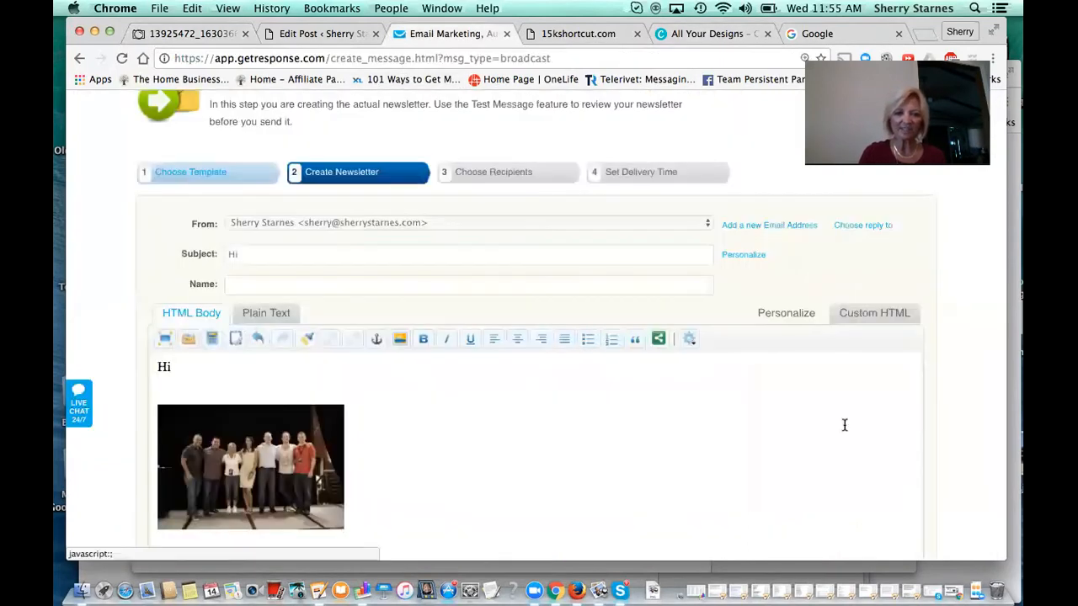
pyautogui.scroll(-5, 966, 450)
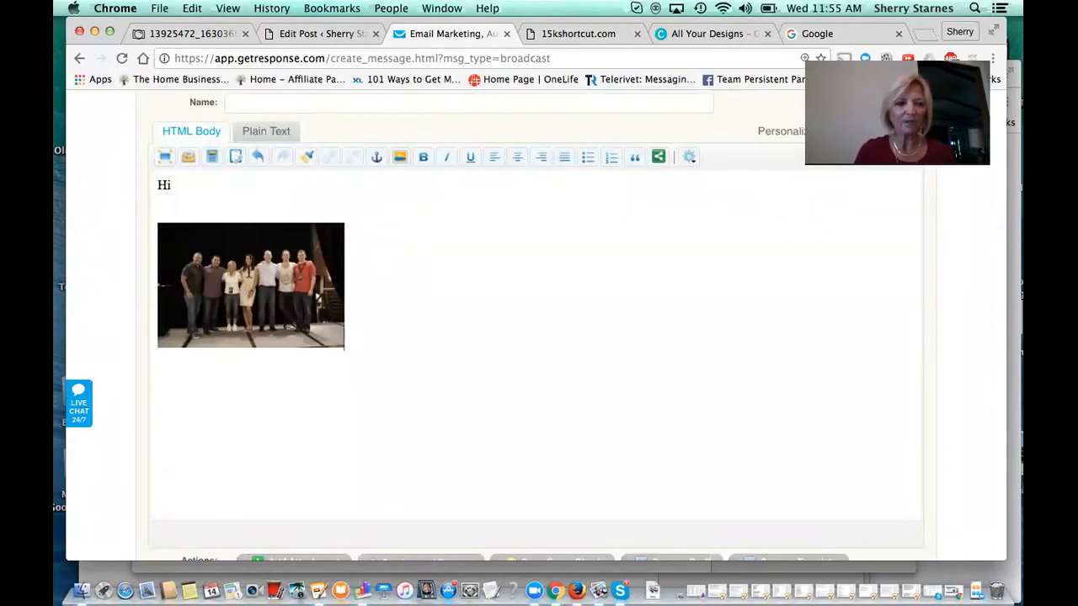
pyautogui.click(249, 272)
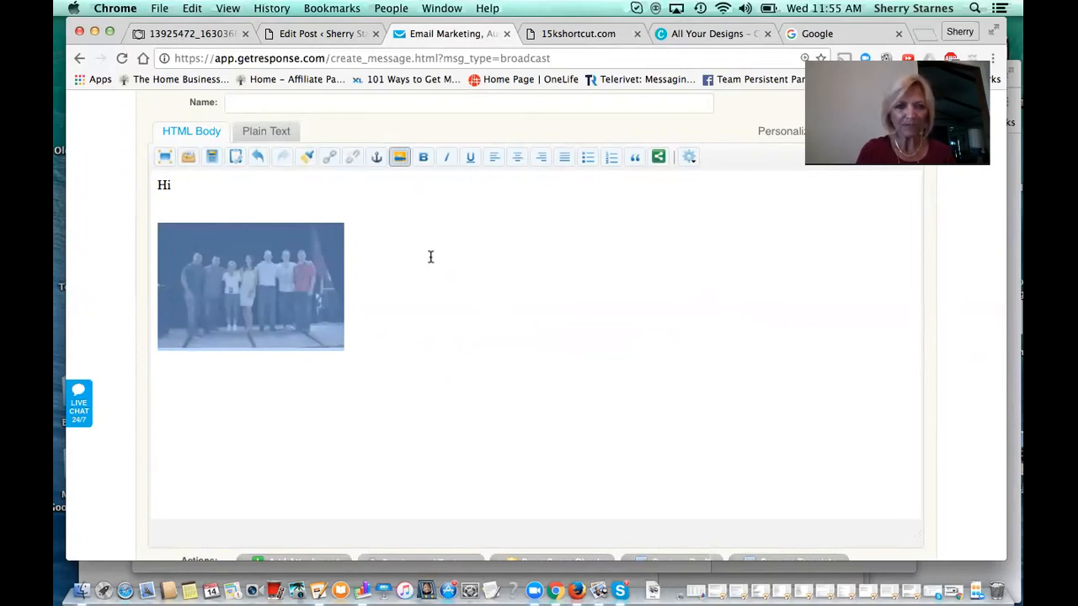
pyautogui.click(329, 158)
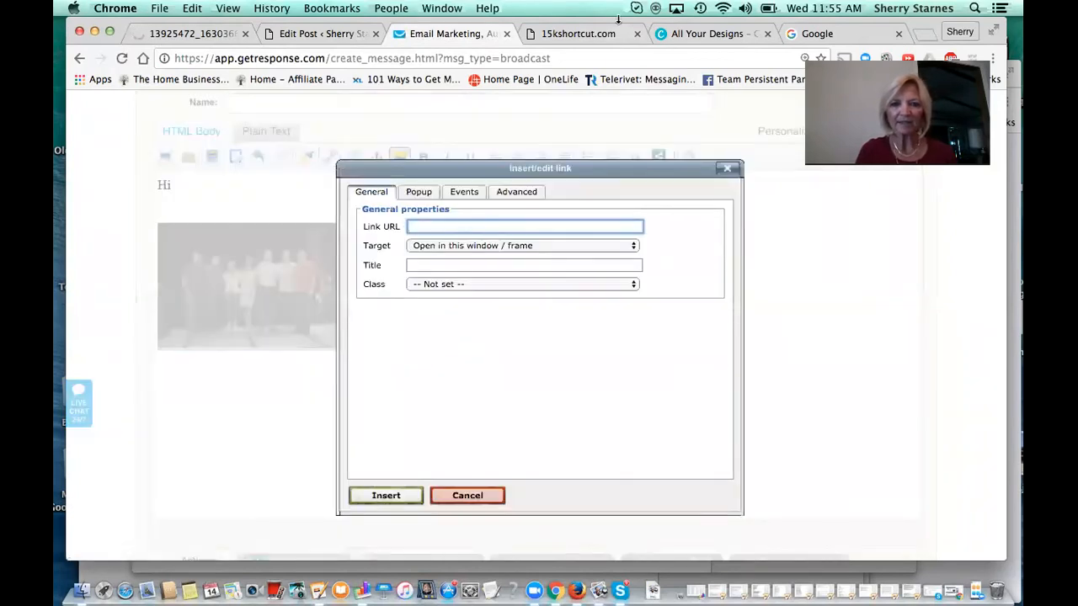
pyautogui.click(590, 34)
pyautogui.click(268, 59)
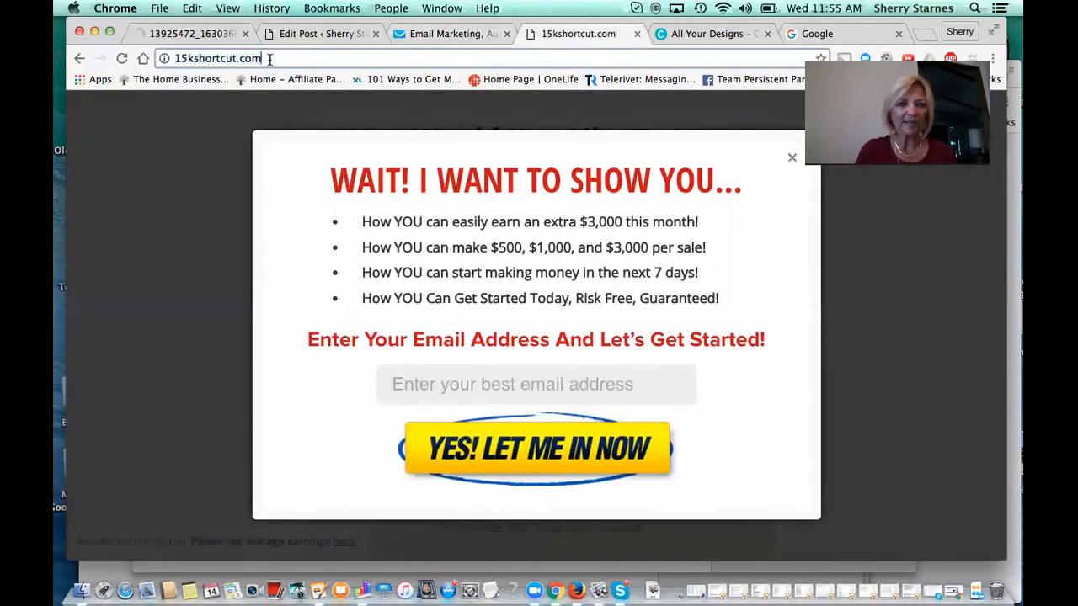
pyautogui.moveTo(268, 58); pyautogui.dragTo(171, 58)
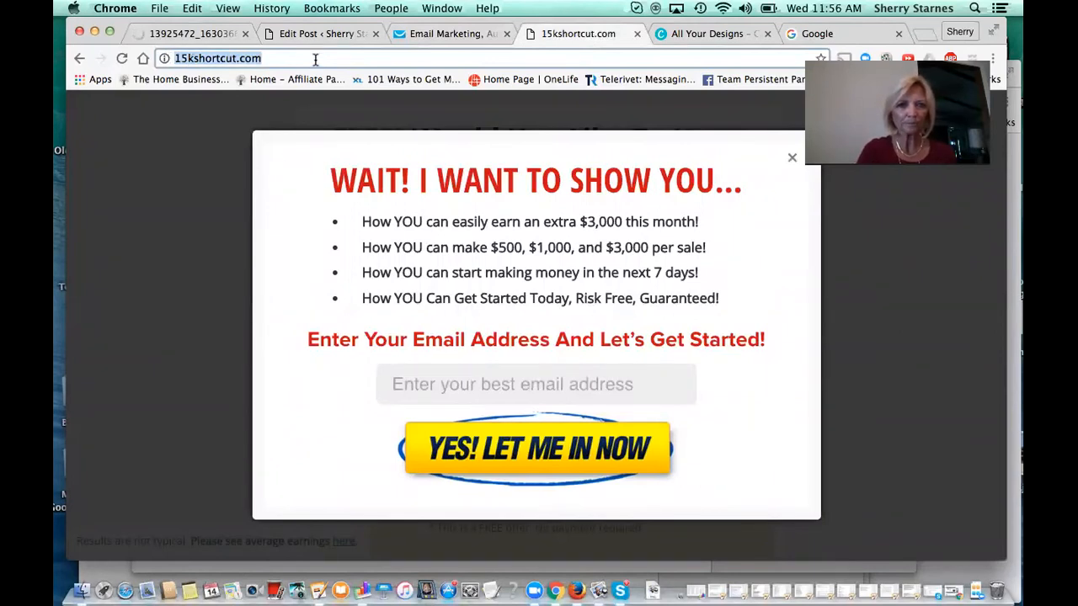
pyautogui.click(316, 33)
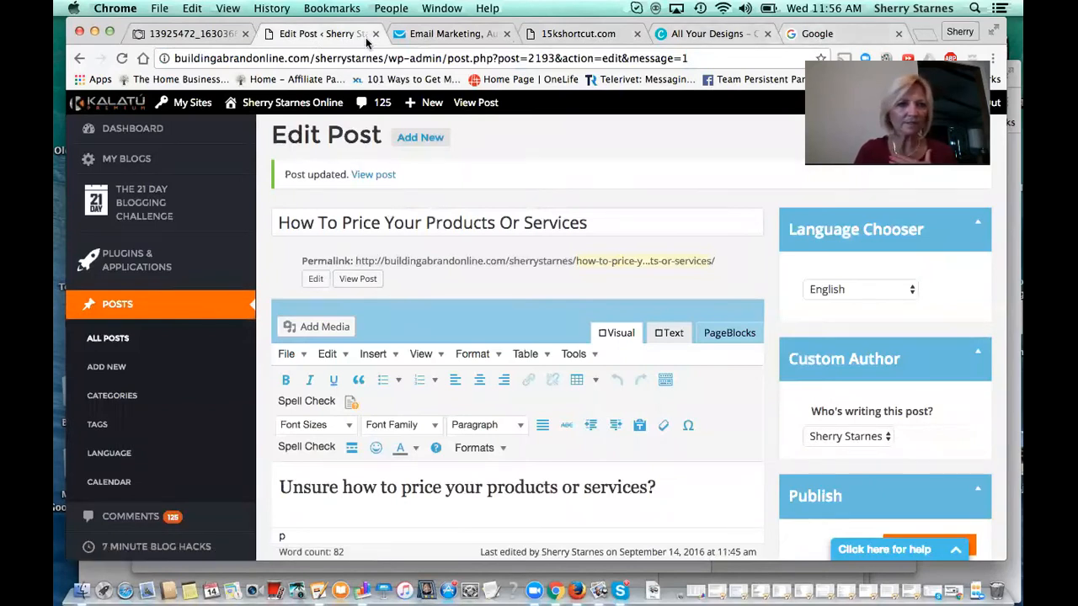
pyautogui.click(430, 32)
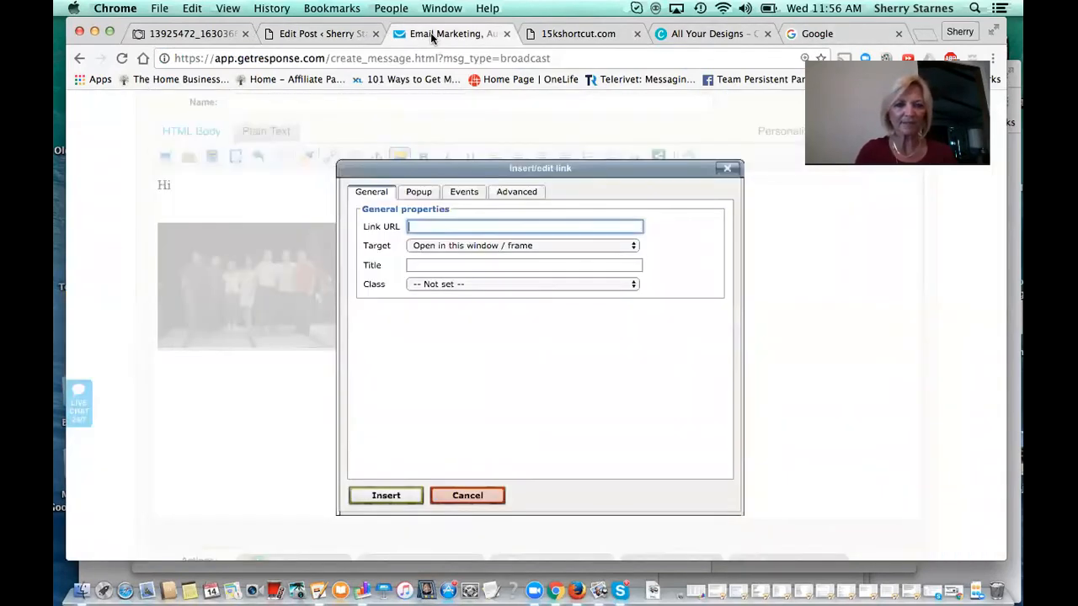
pyautogui.click(410, 227)
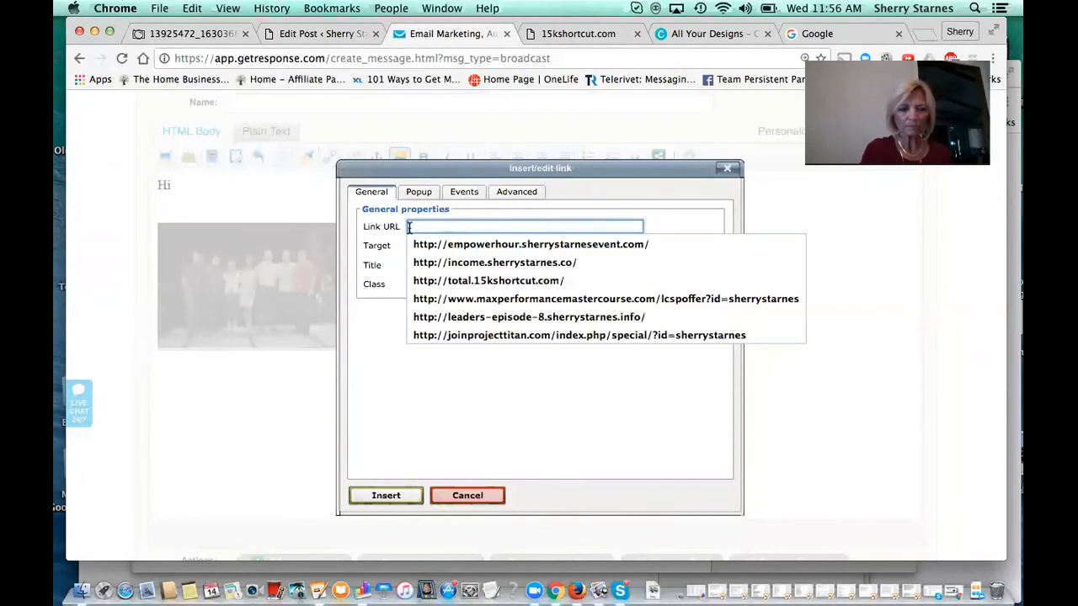
pyautogui.write('http://15kshortcut.com/')
pyautogui.click(555, 374)
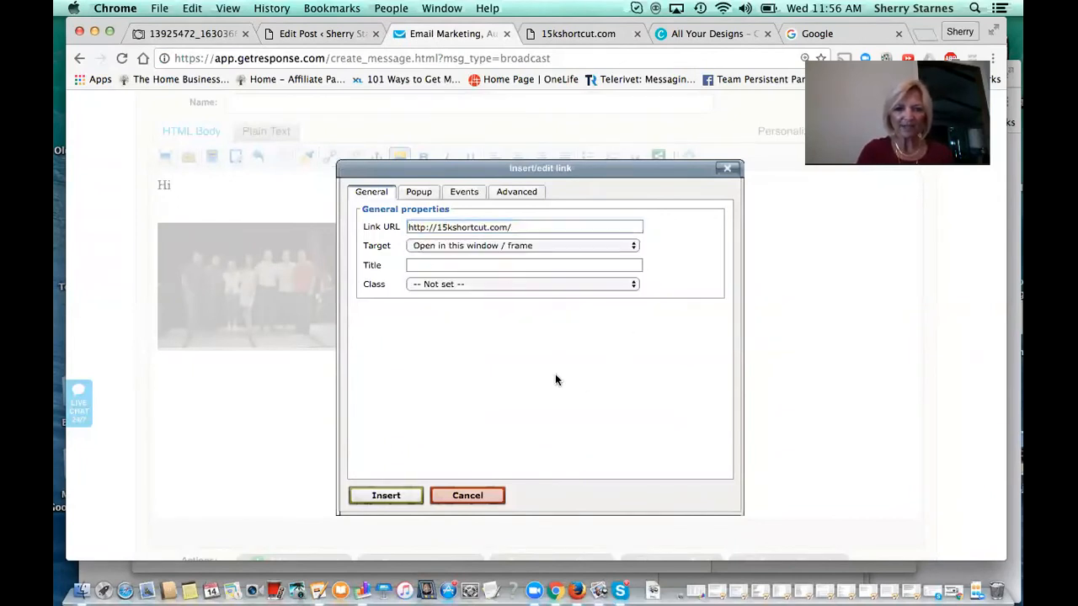
pyautogui.click(634, 246)
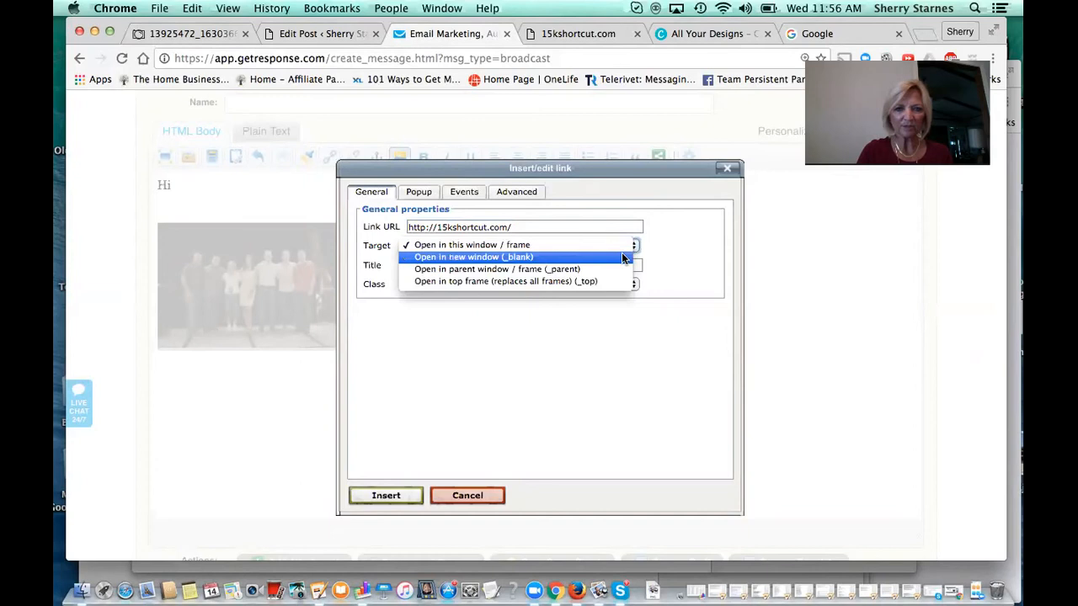
pyautogui.click(590, 257)
pyautogui.click(386, 495)
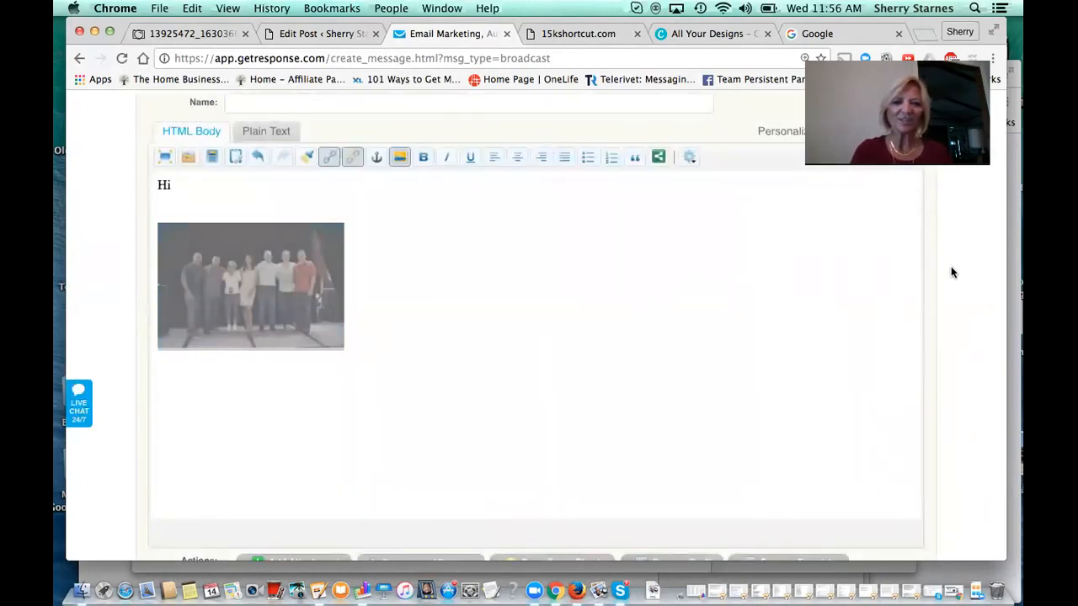
pyautogui.click(425, 283)
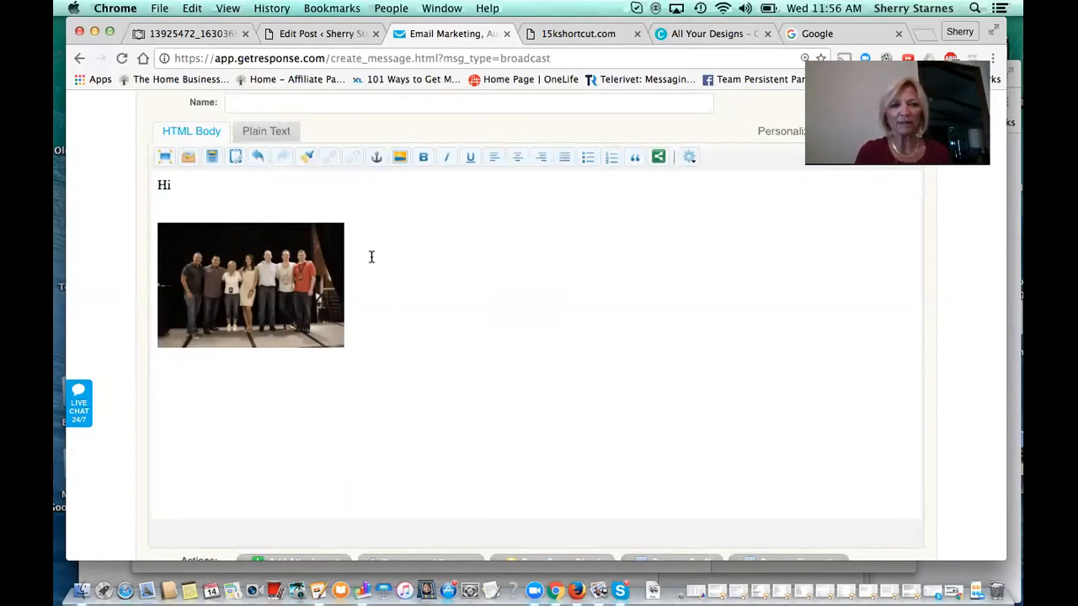
# Step: Look through the WordPress 'How To Price Your Products Or Services' post, then move to the Canva designs page
pyautogui.click(303, 33)
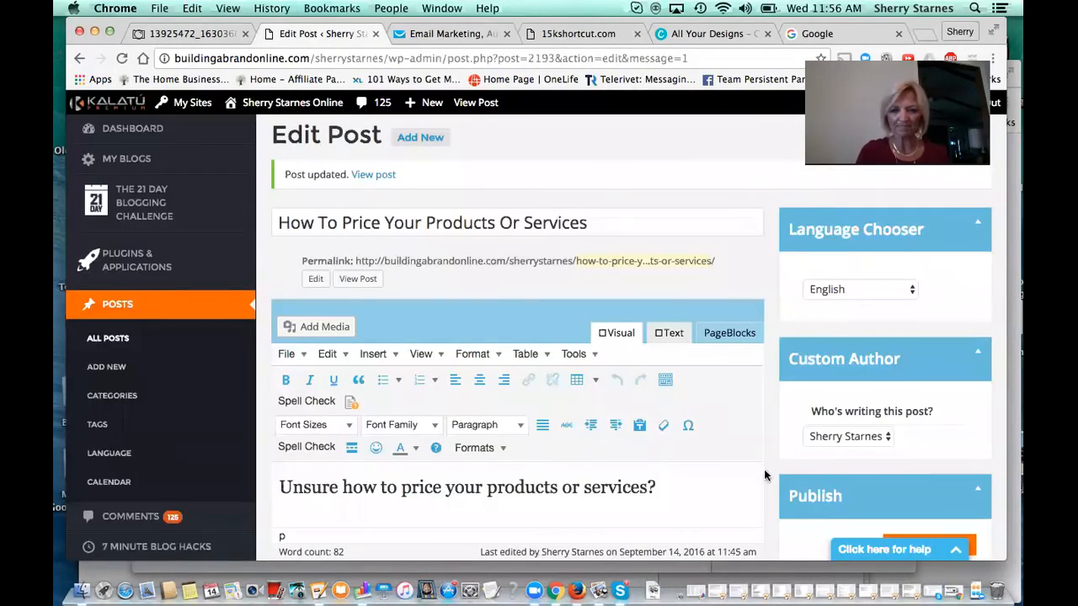
pyautogui.scroll(-10, 764, 469)
pyautogui.scroll(-3, 764, 470)
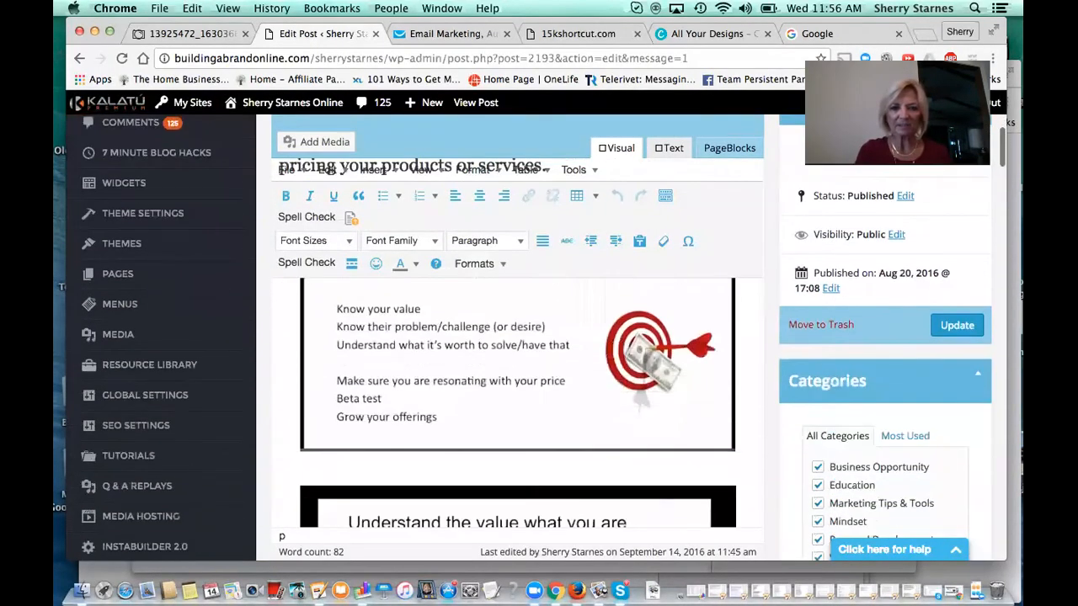
pyautogui.scroll(-3, 764, 469)
pyautogui.scroll(-3, 764, 469)
pyautogui.scroll(-3, 764, 469)
pyautogui.scroll(-3, 843, 344)
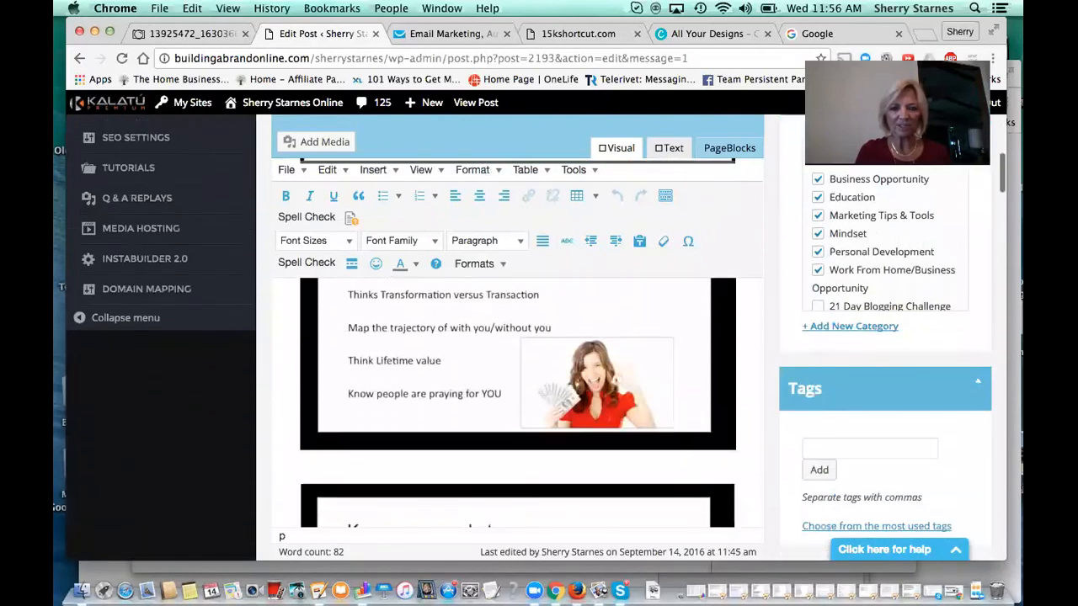
pyautogui.scroll(-2, 843, 344)
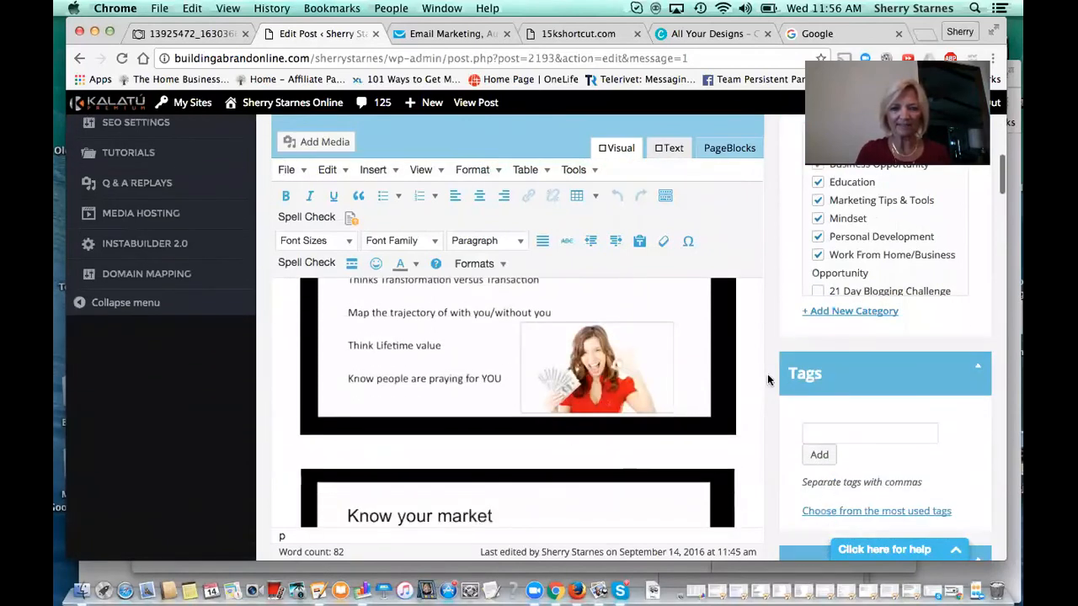
pyautogui.scroll(-3, 766, 378)
pyautogui.scroll(-3, 765, 378)
pyautogui.scroll(-2, 766, 378)
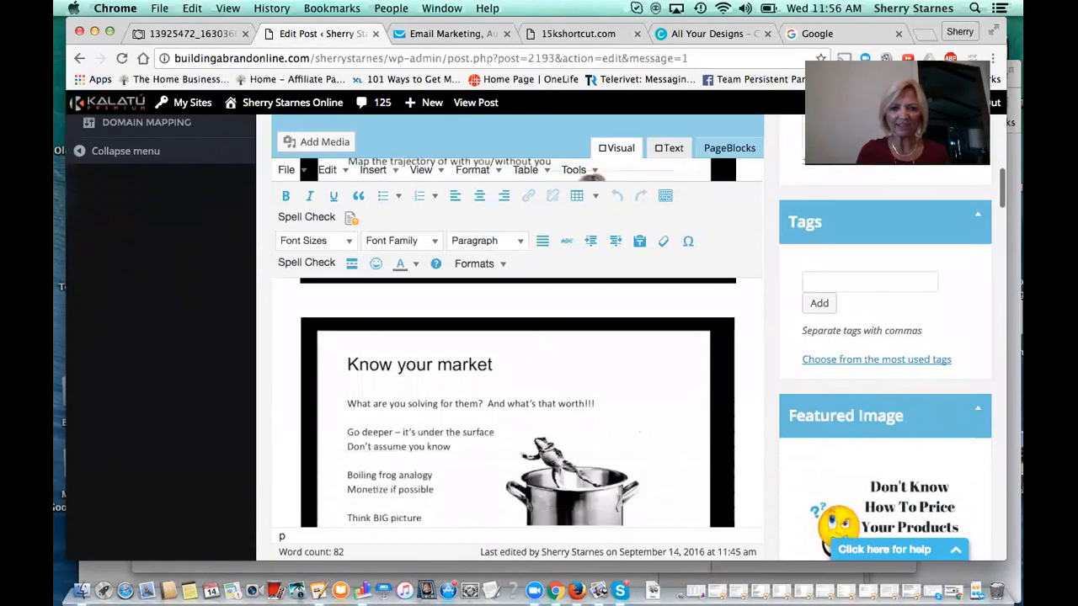
pyautogui.scroll(-2, 766, 378)
pyautogui.scroll(-2, 765, 379)
pyautogui.scroll(-2, 766, 378)
pyautogui.scroll(-2, 765, 378)
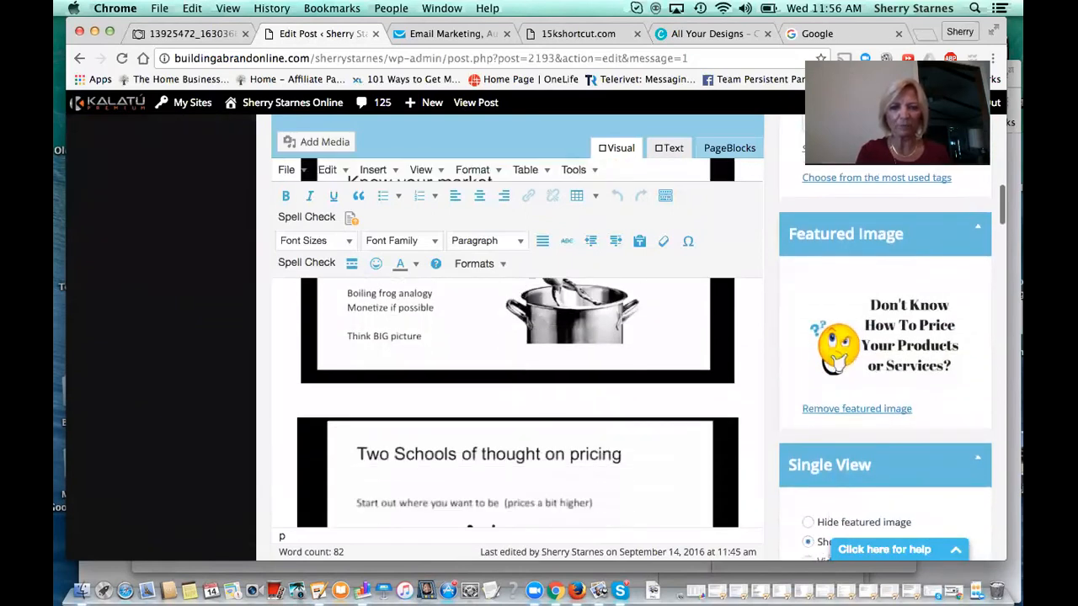
pyautogui.scroll(-2, 766, 378)
pyautogui.scroll(2, 766, 378)
pyautogui.scroll(3, 765, 378)
pyautogui.scroll(3, 720, 145)
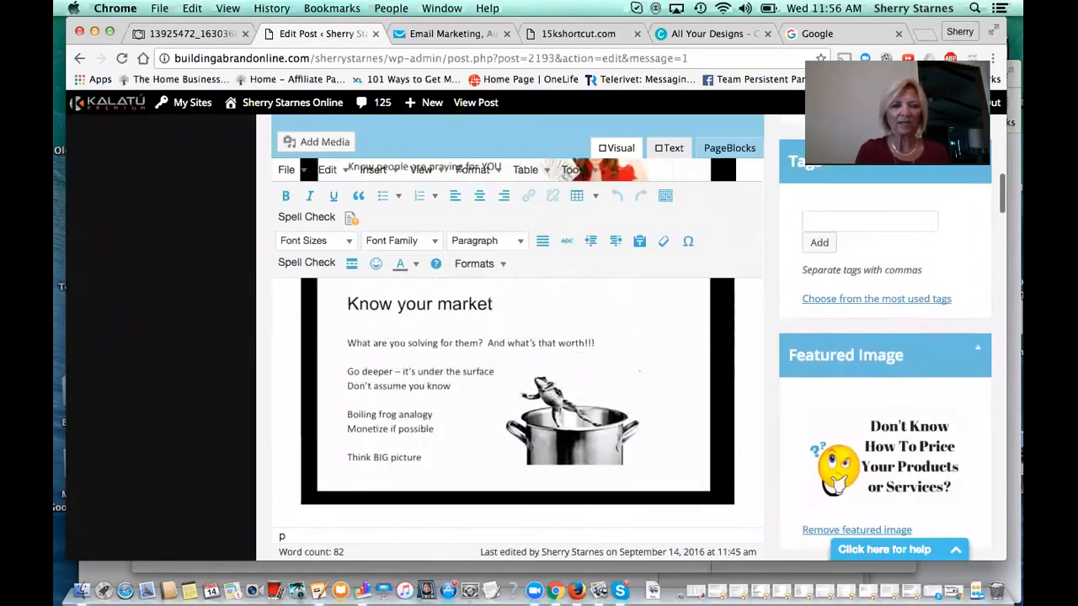
pyautogui.scroll(3, 720, 145)
pyautogui.scroll(3, 720, 145)
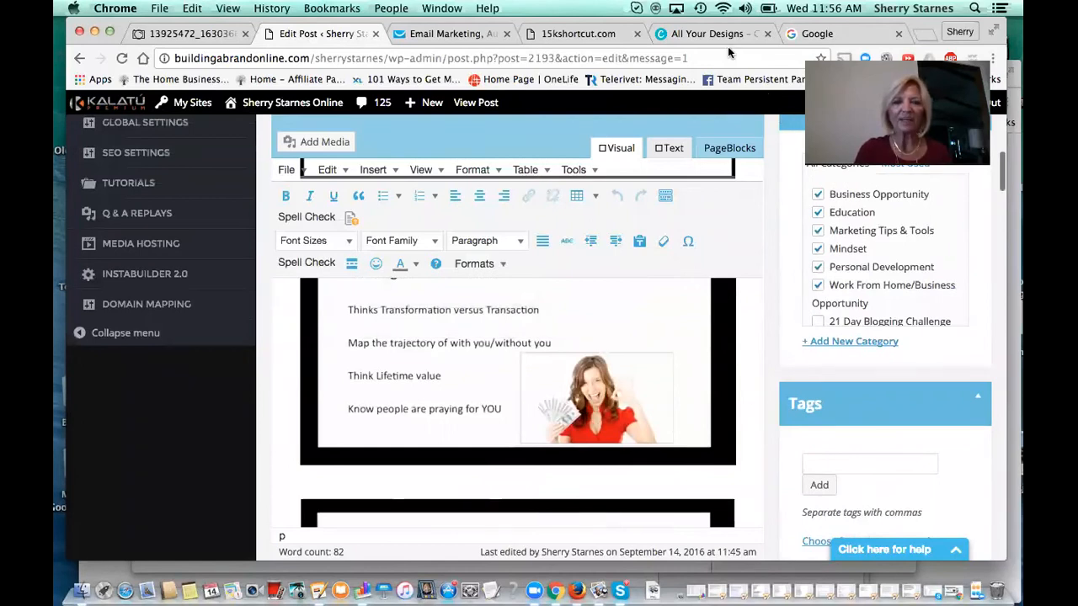
pyautogui.click(705, 32)
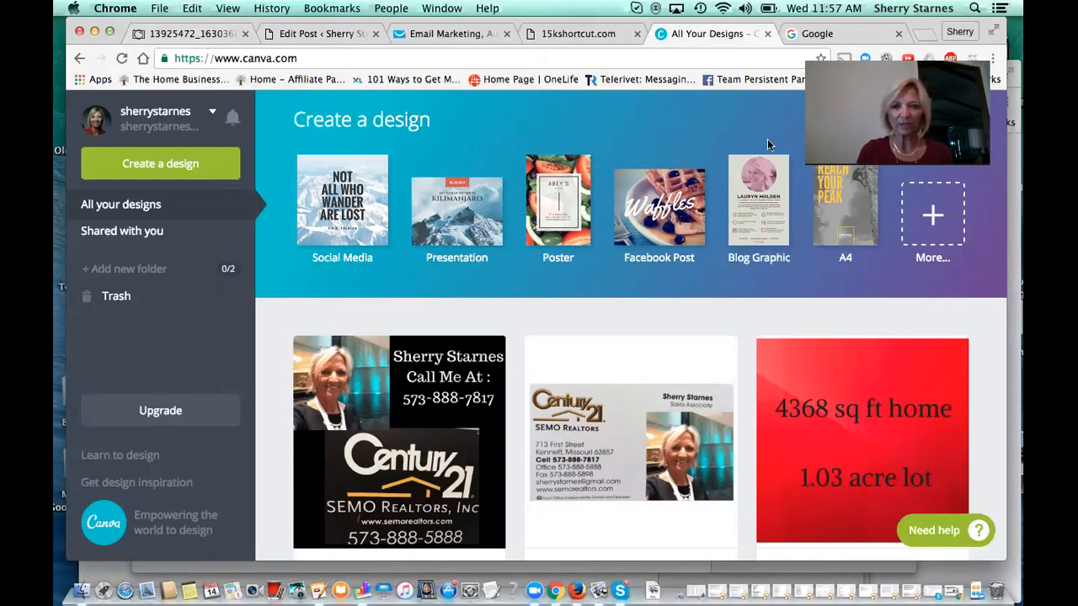
# Step: Move from the Canva dashboard to the Google search page
pyautogui.click(807, 35)
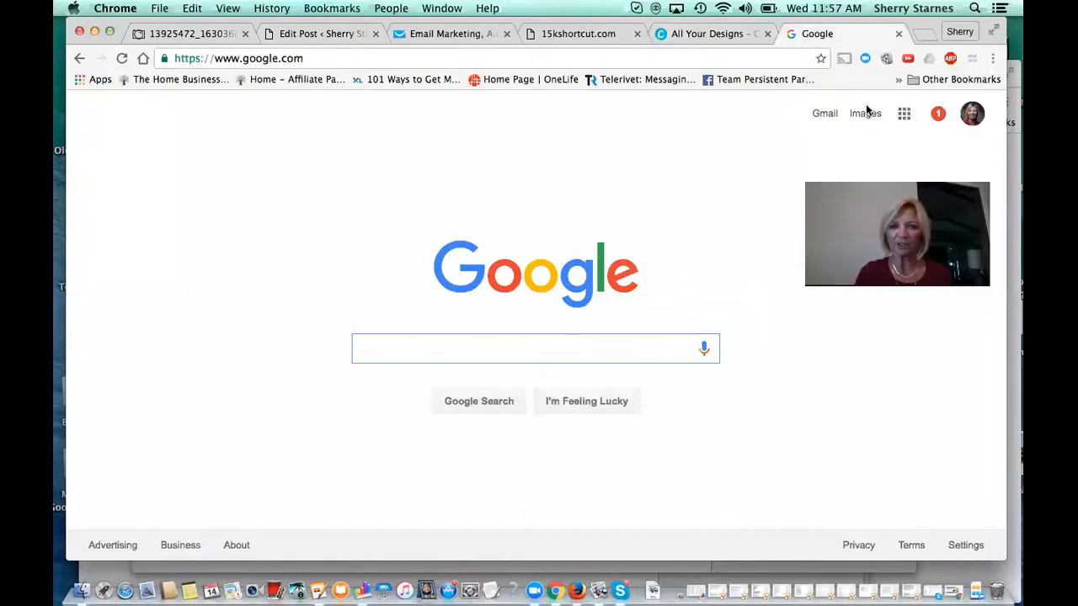
# Step: Search Google Images for 'inspirational quotes', preview the F.E.A.R. quote image, then close the results
pyautogui.click(863, 115)
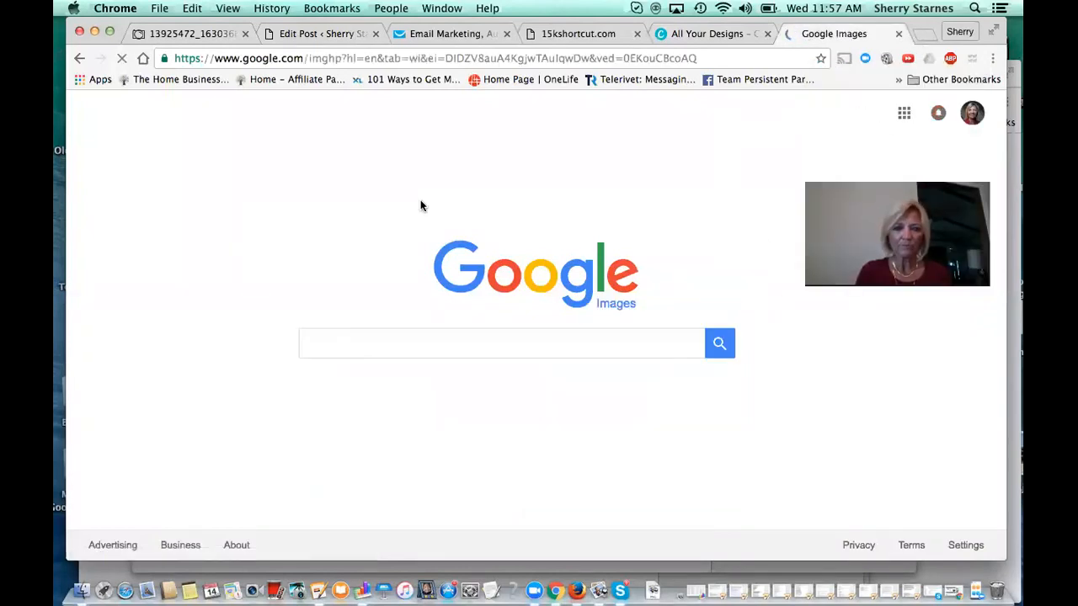
pyautogui.write('i')
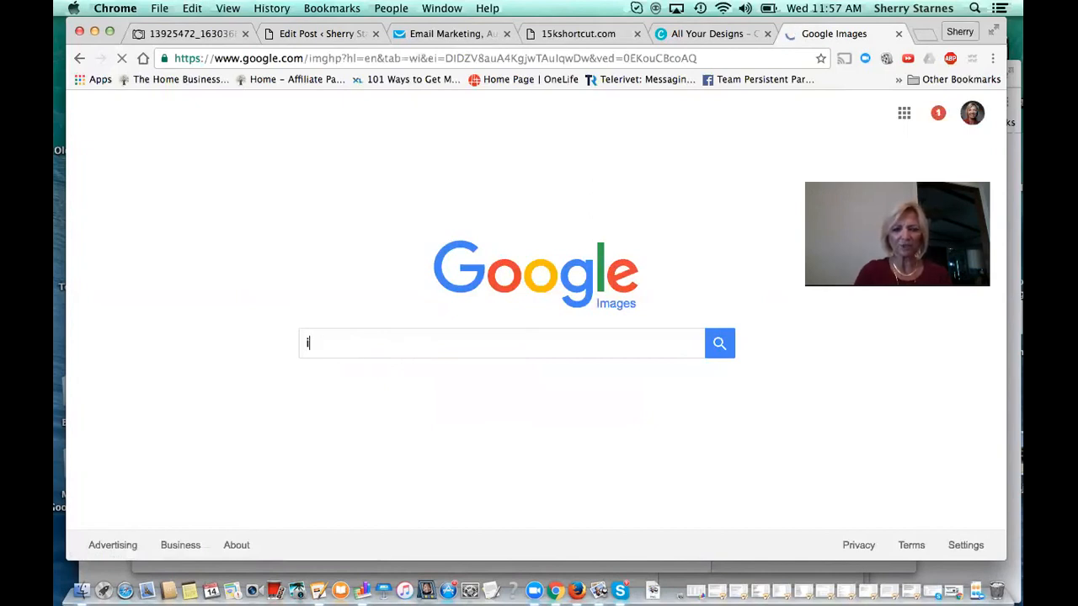
pyautogui.write('nspir')
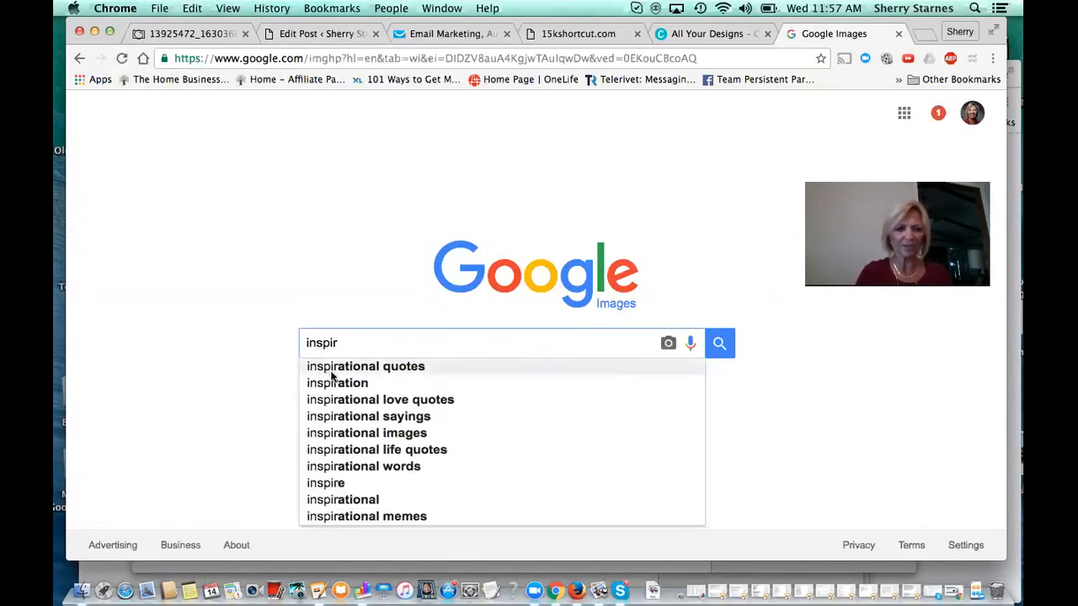
pyautogui.click(333, 368)
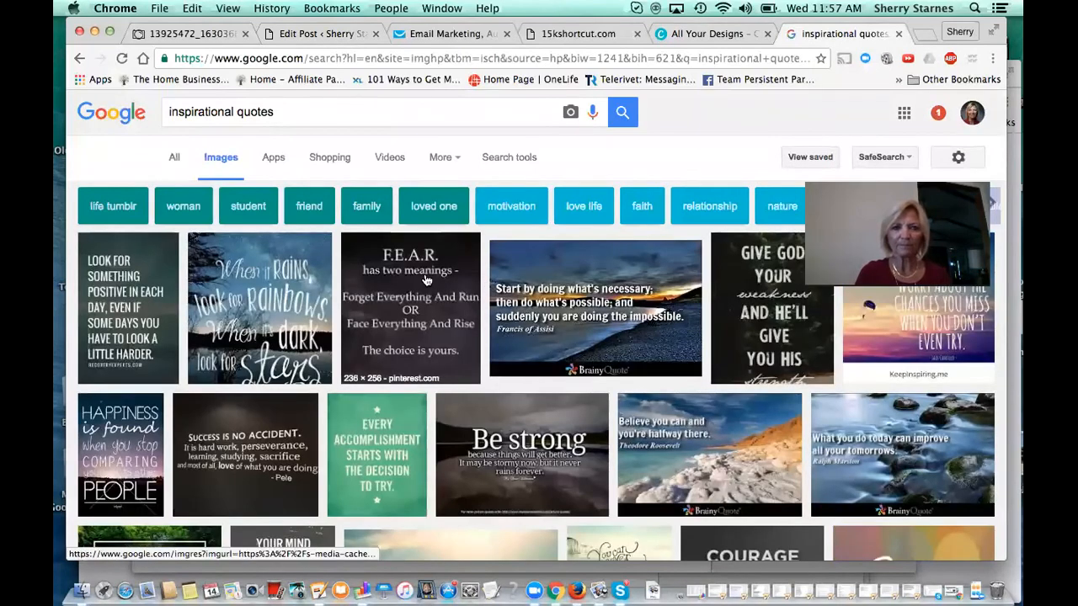
pyautogui.click(427, 279)
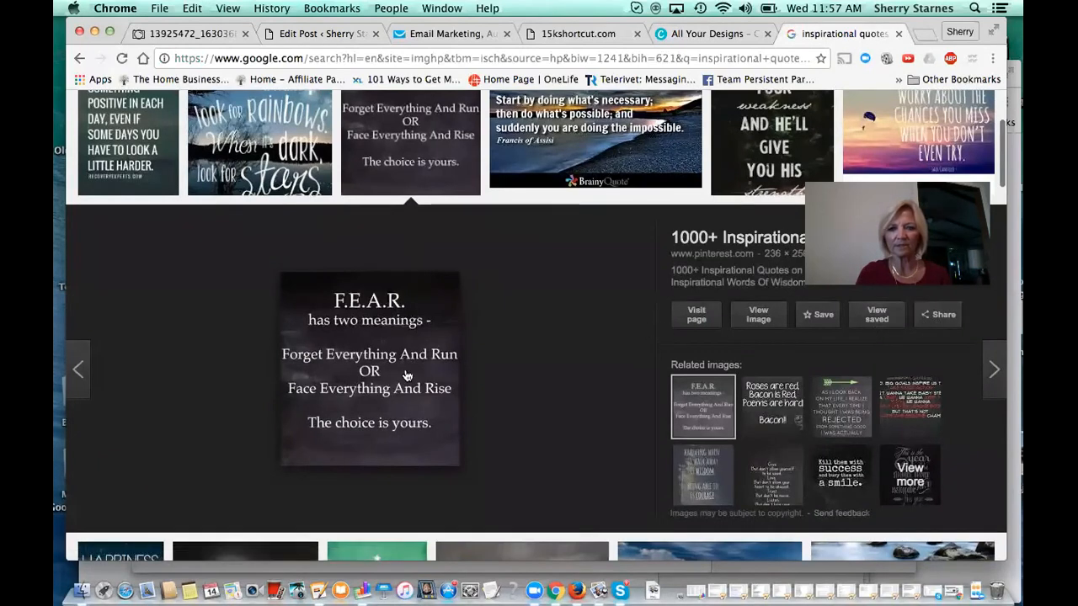
pyautogui.click(900, 33)
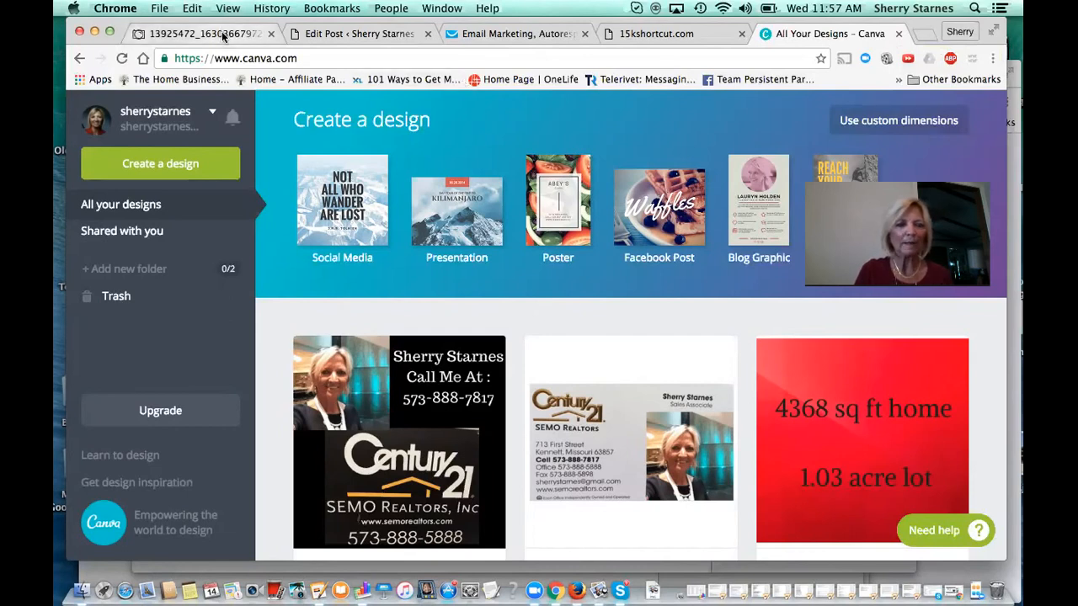
# Step: Return to the GetResponse newsletter draft showing 'Hi' above the linked group photo
pyautogui.click(501, 32)
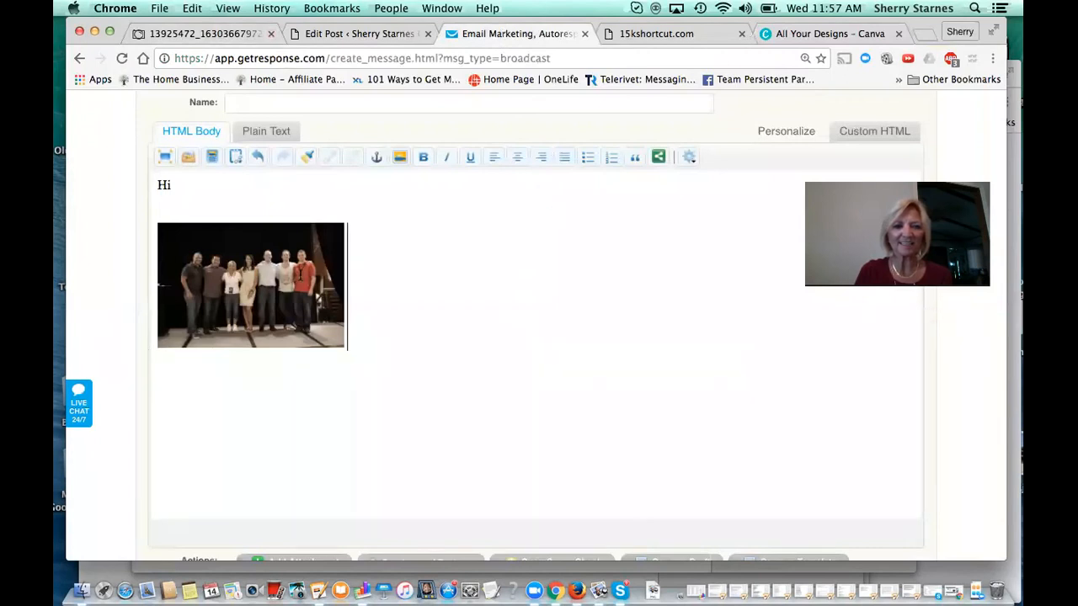